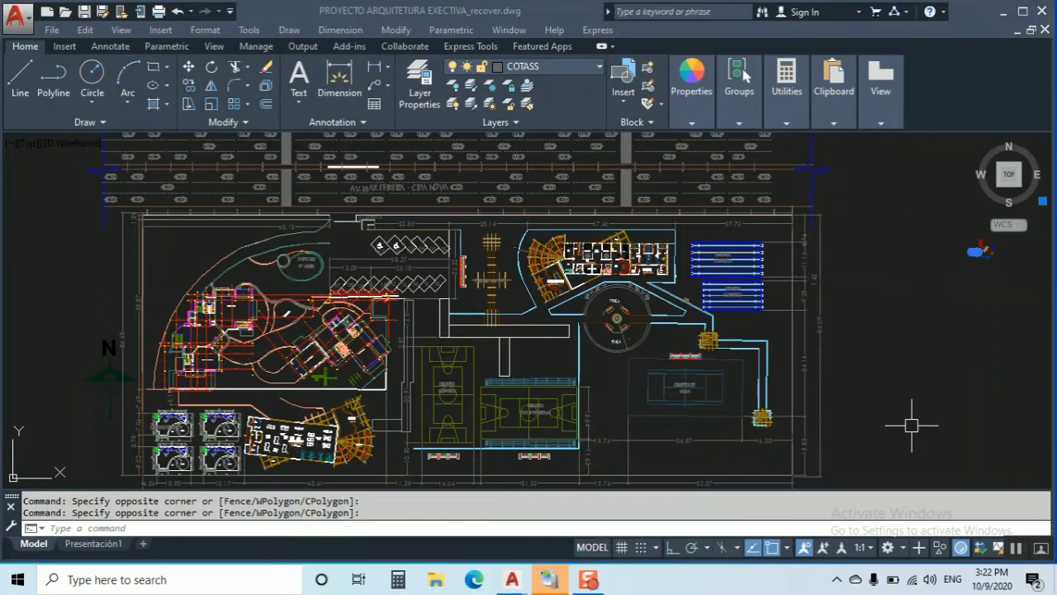
Step: Bring the car, sofa and seated-people blocks into view and open the Tool Palettes with Ctrl+3
scroll(628, 331, up, 2)
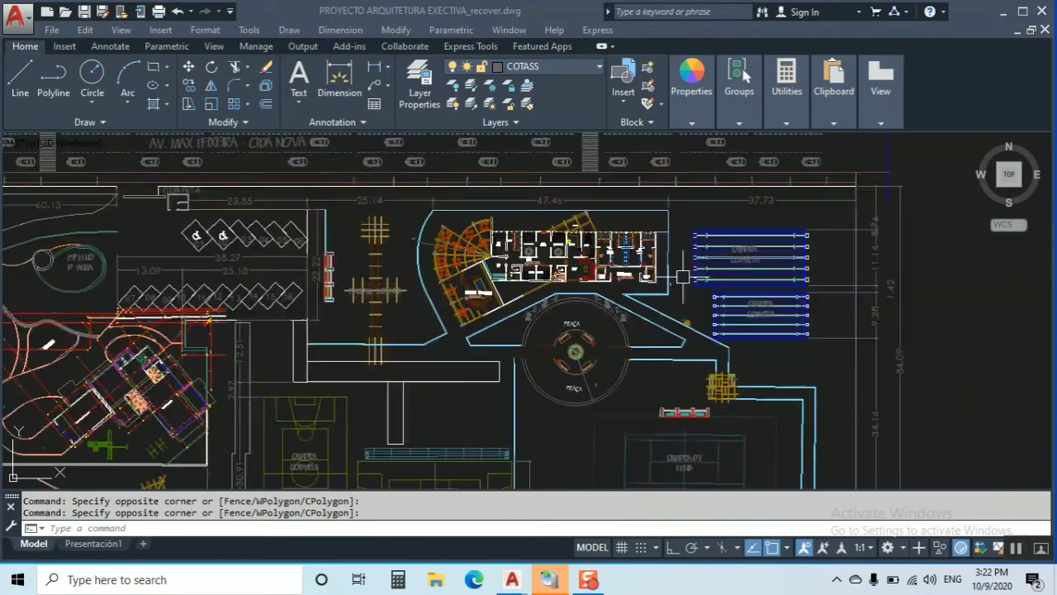
scroll(653, 305, down, 8)
scroll(813, 308, up, 4)
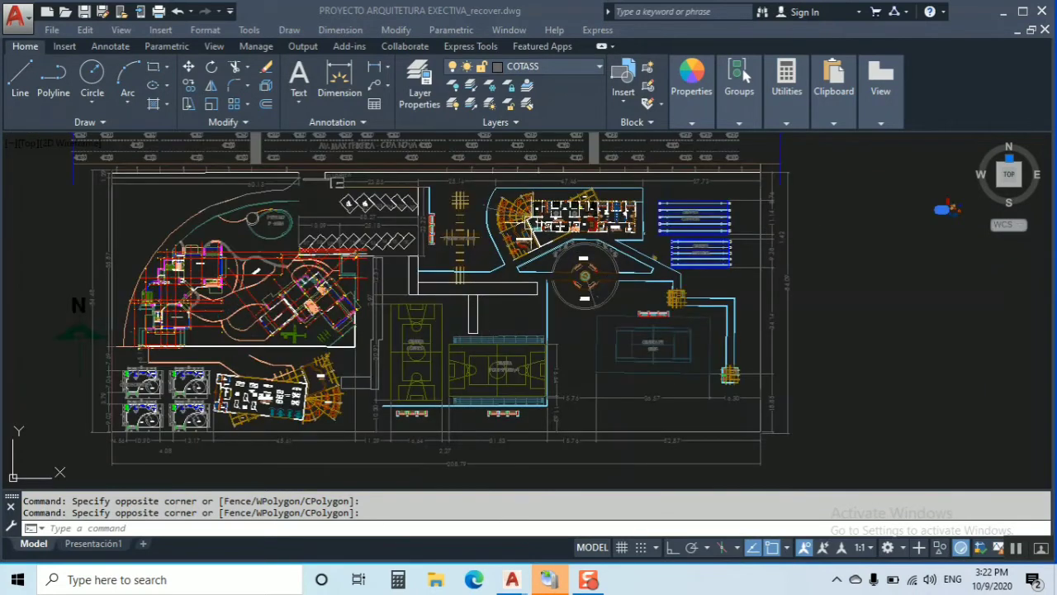
scroll(791, 325, up, 2)
scroll(791, 325, down, 4)
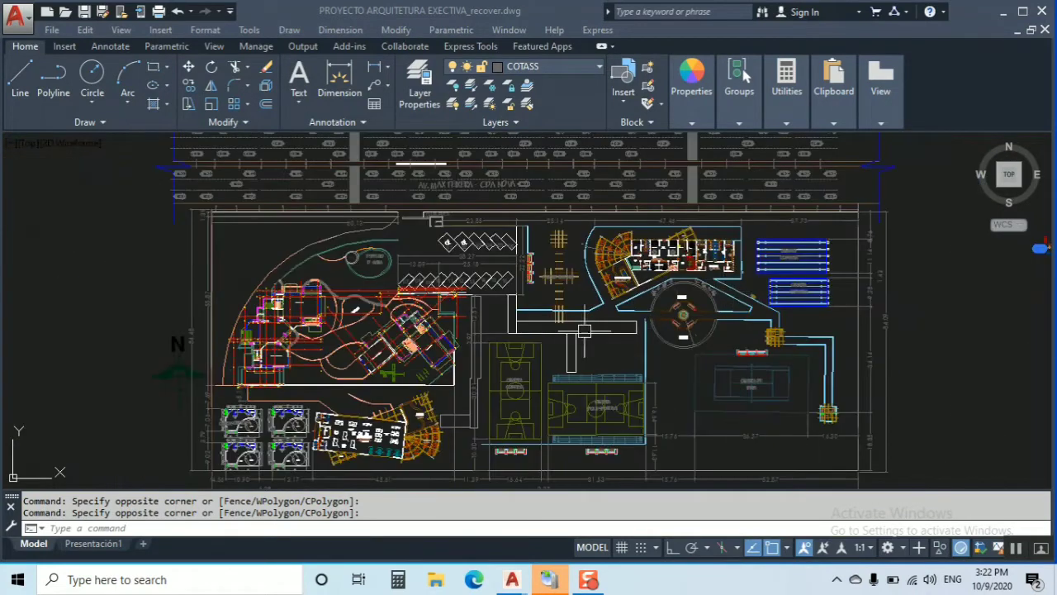
scroll(858, 261, down, 2)
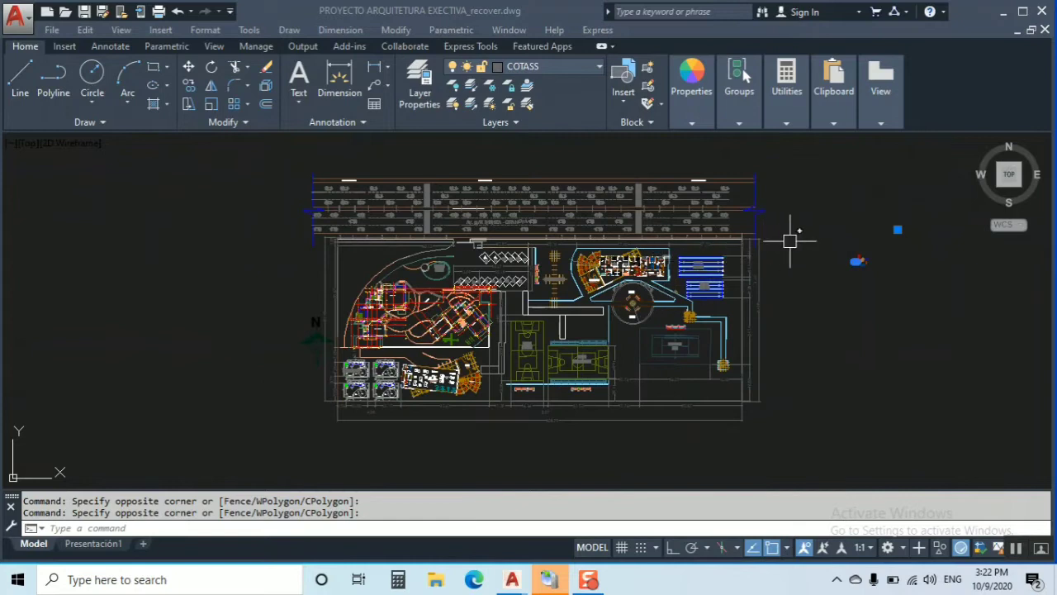
scroll(875, 269, up, 5)
mouse_move(930, 288)
middle_down()
mouse_move(760, 358)
mouse_move(674, 302)
middle_up()
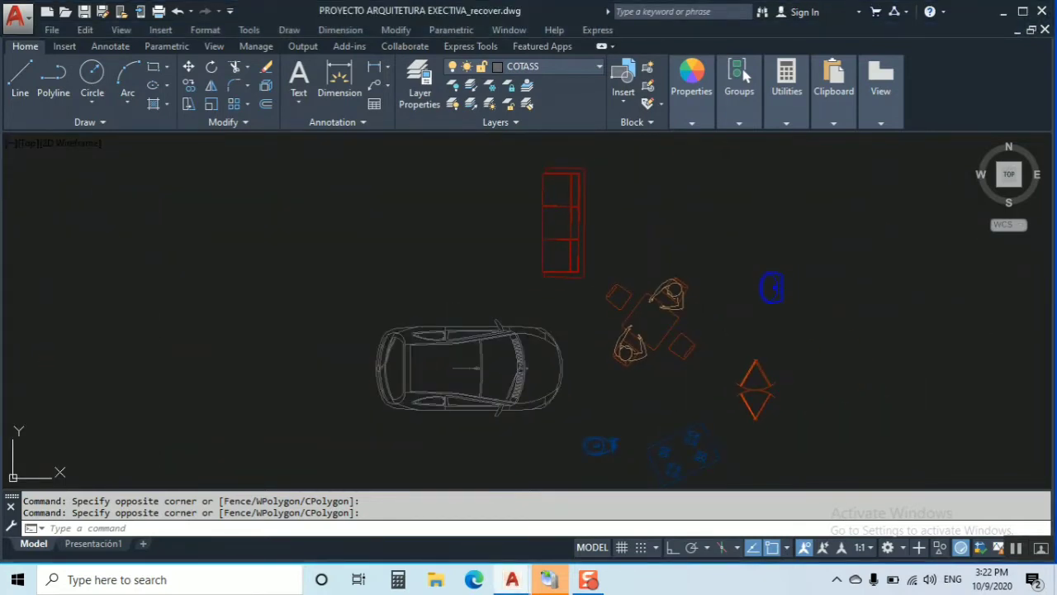
scroll(456, 248, down, 3)
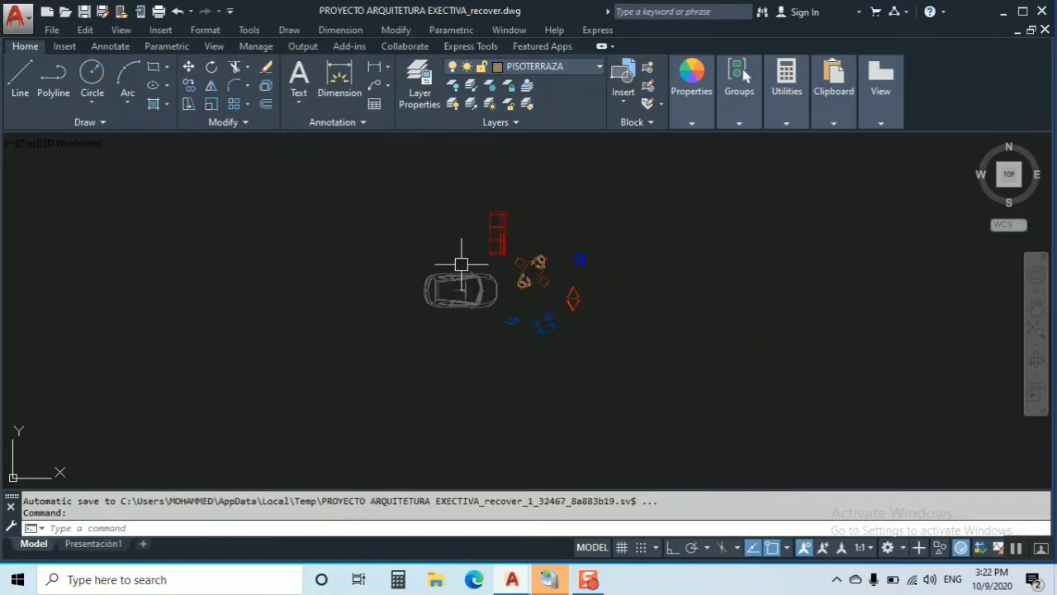
key(ctrl+3)
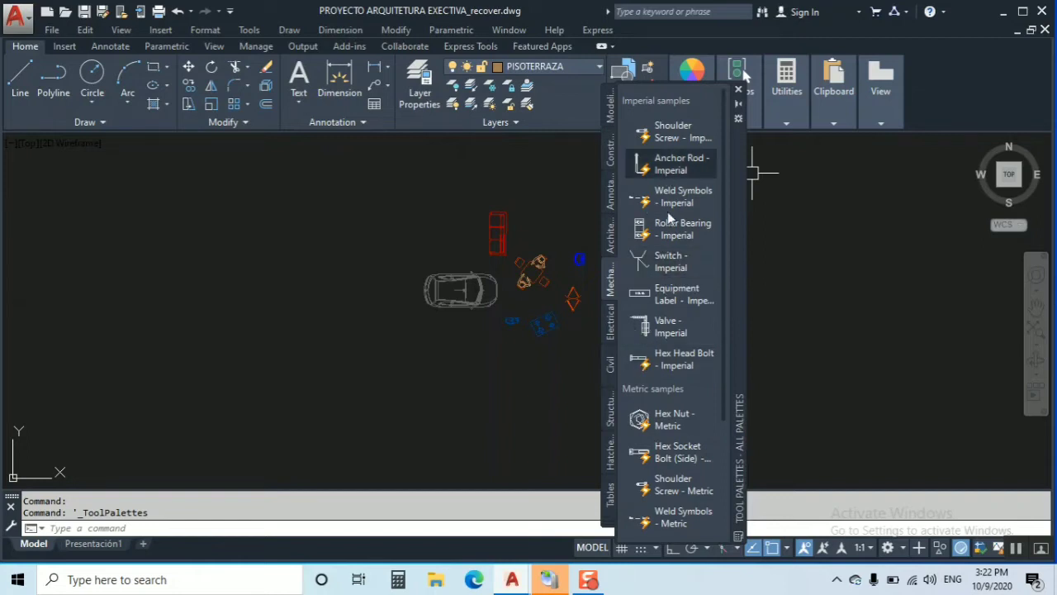
Step: Insert an Aluminum Window block from the Architectural palette into the drawing
click(608, 250)
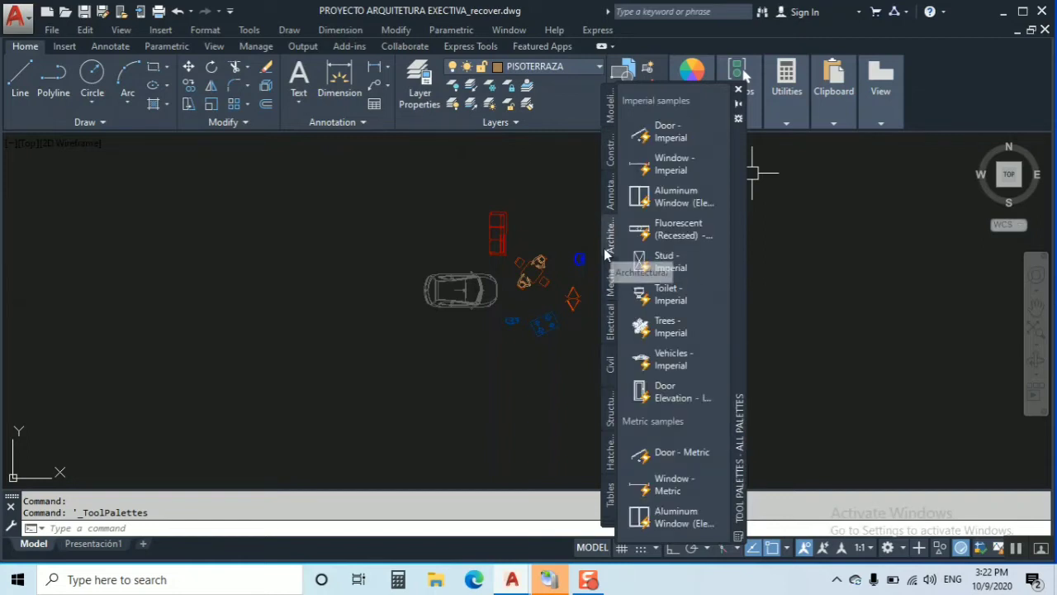
click(675, 196)
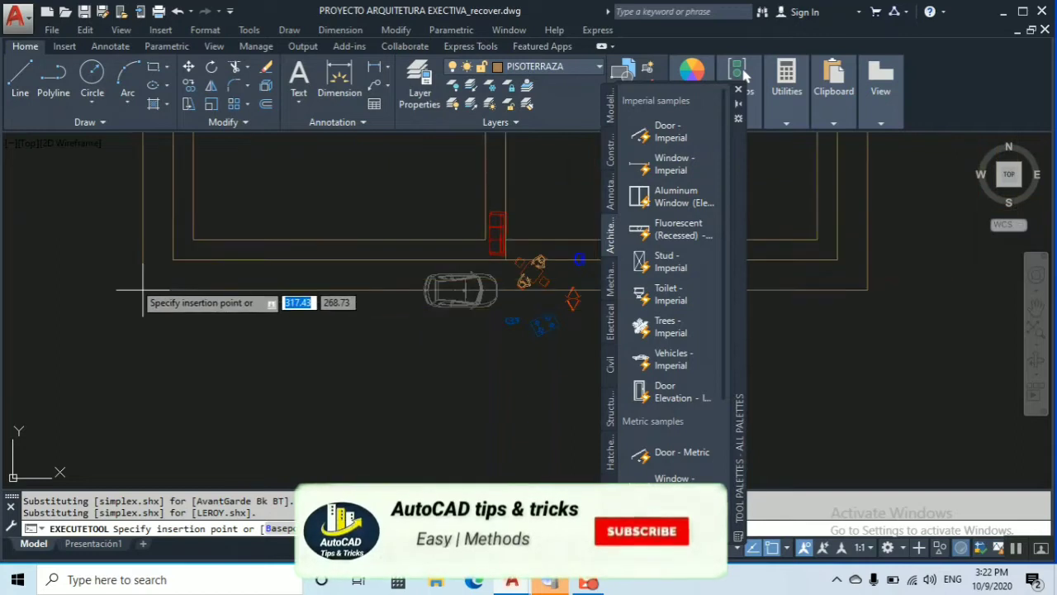
scroll(133, 268, up, 3)
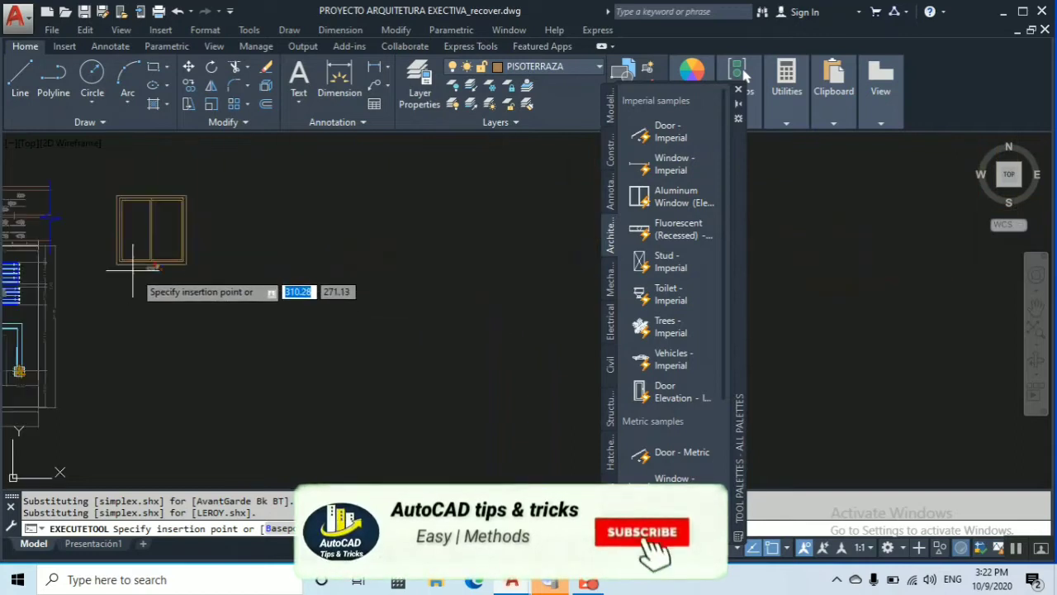
click(297, 305)
scroll(300, 265, up, 4)
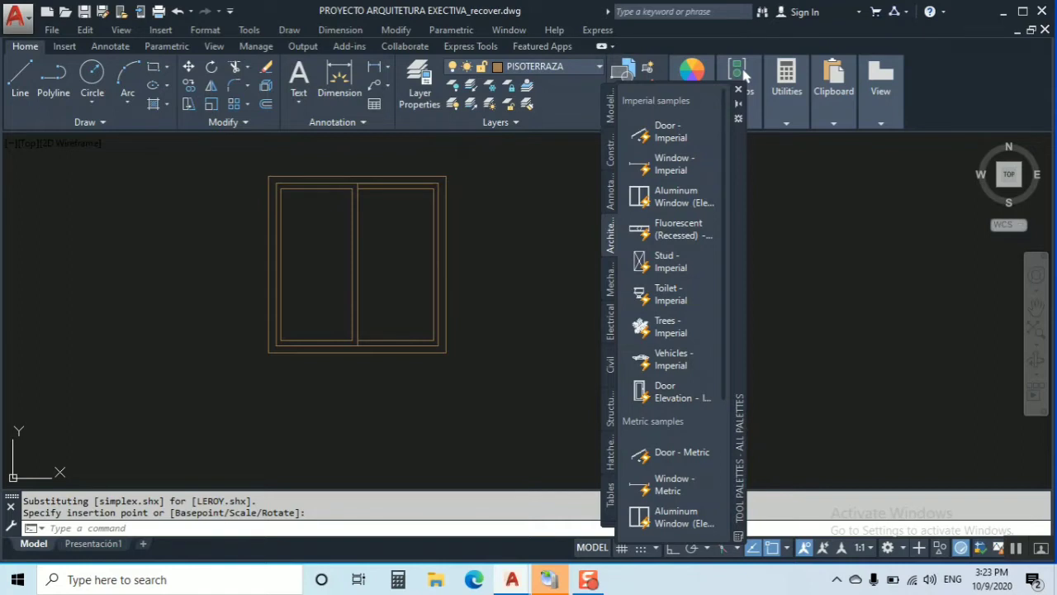
Step: Place a Door Elevation block right of the window and move the palettes aside
click(669, 392)
scroll(518, 322, down, 2)
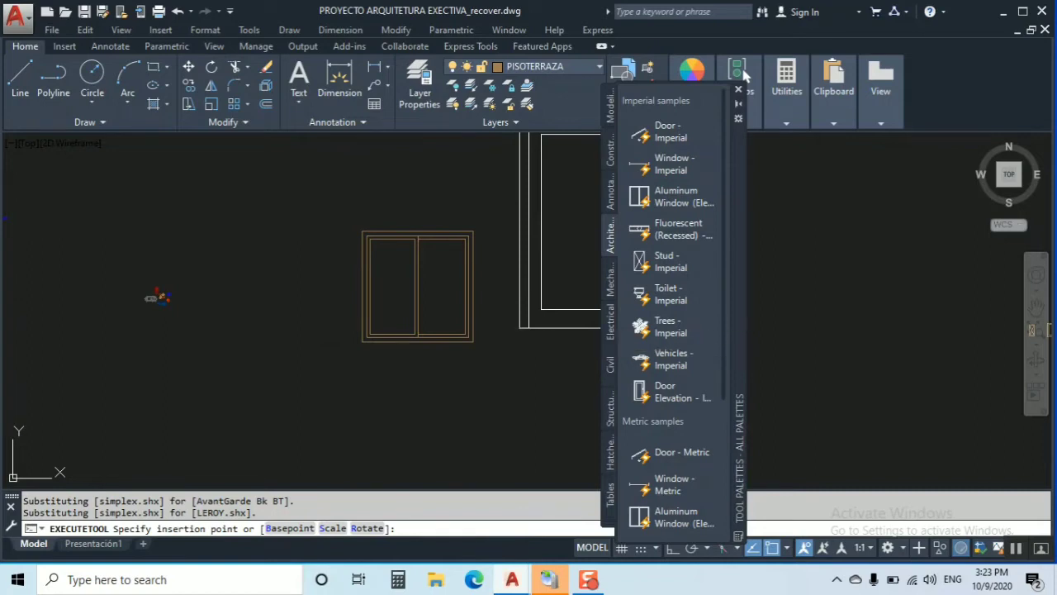
scroll(448, 326, down, 4)
click(449, 325)
scroll(438, 315, up, 3)
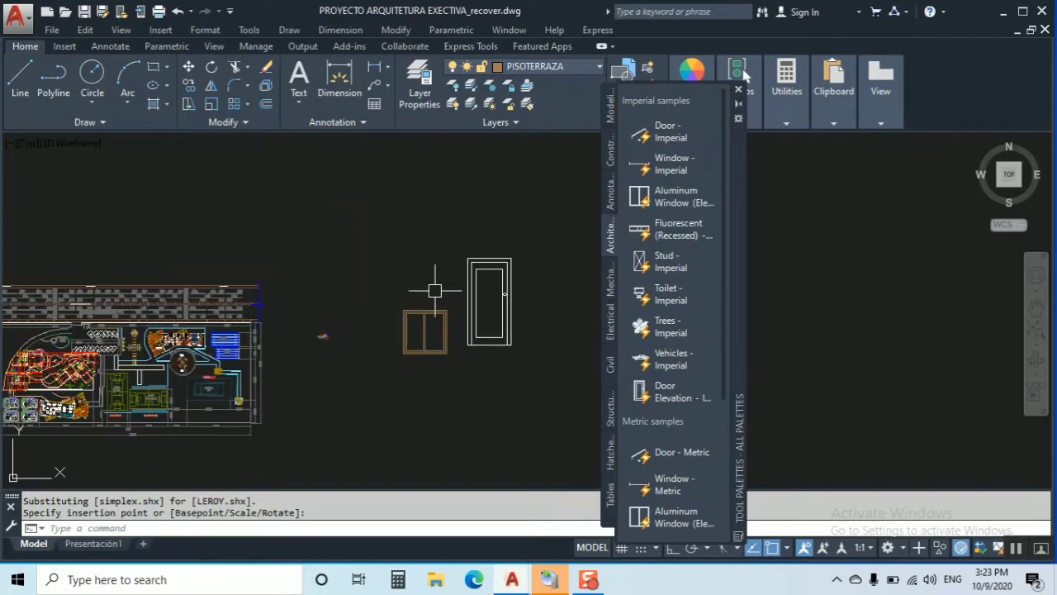
drag(739, 166, 1006, 157)
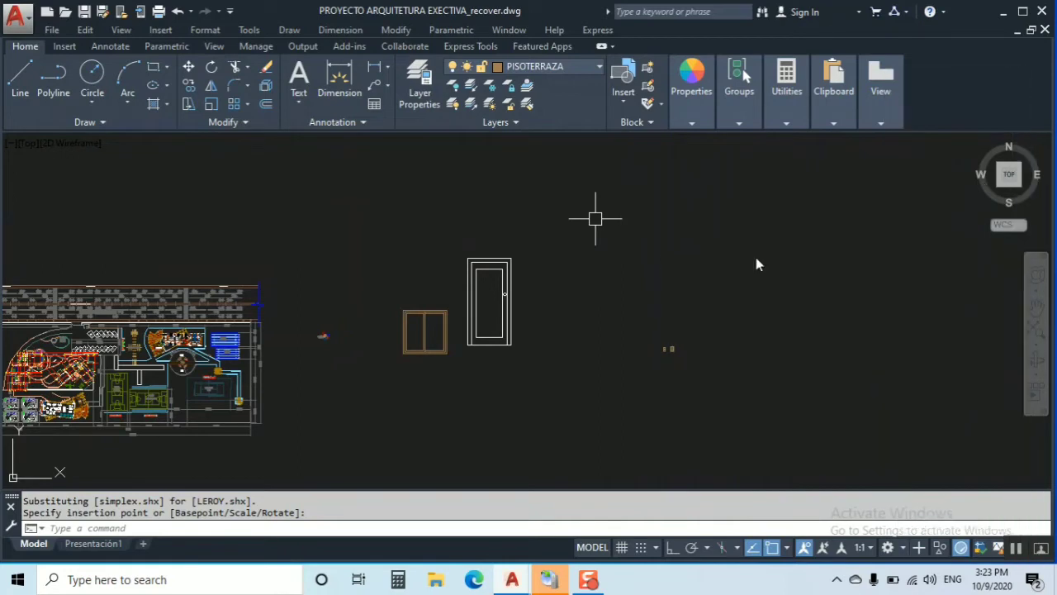
Step: Float the Tool Palettes as a narrow window showing the Annotation tab
scroll(433, 334, up, 4)
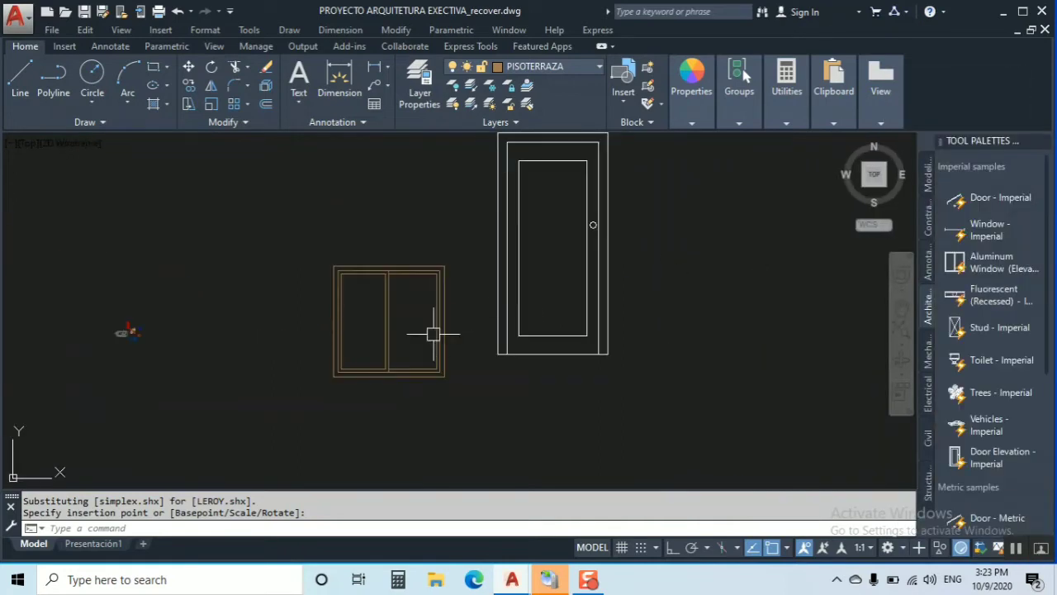
scroll(432, 333, down, 5)
scroll(371, 312, up, 6)
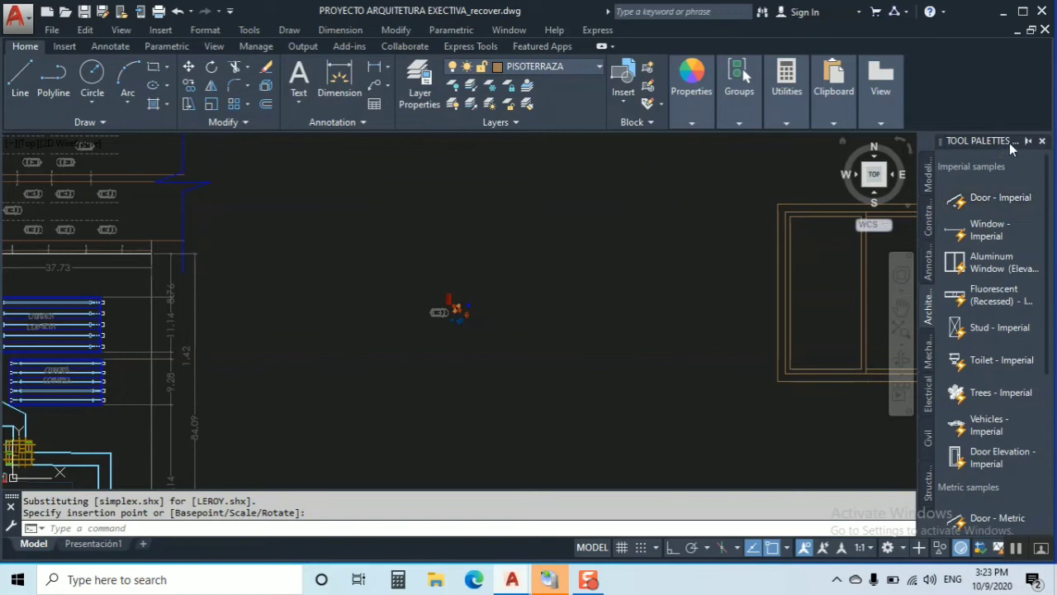
drag(1009, 143, 792, 162)
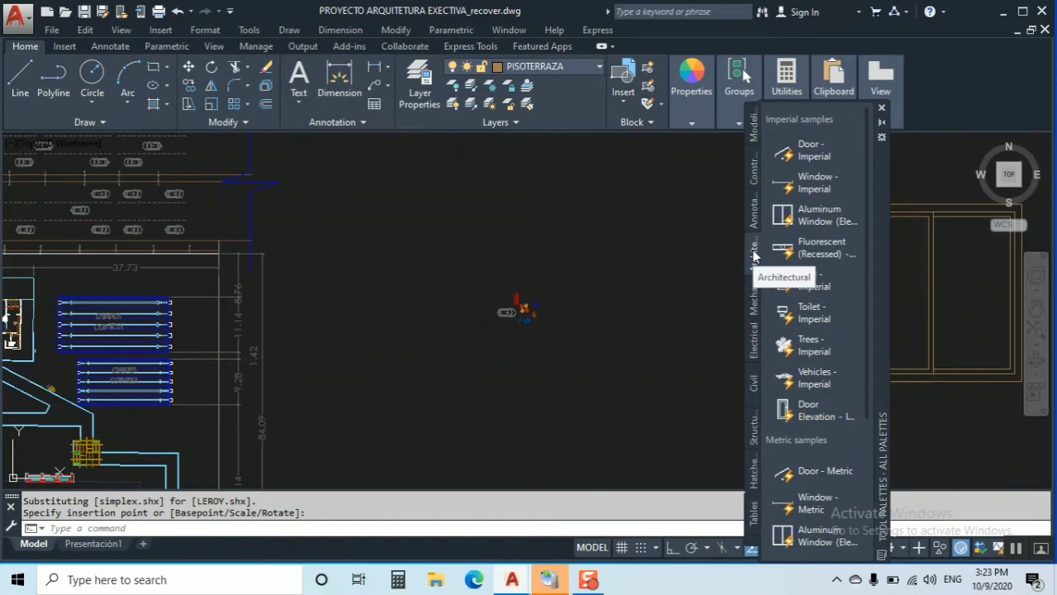
click(753, 218)
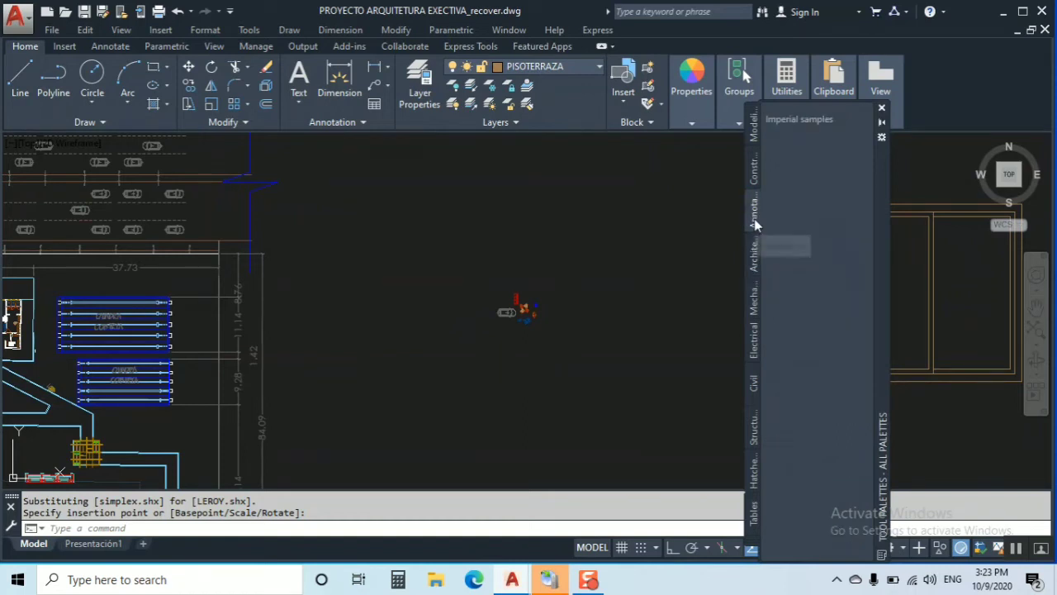
Step: Create a new empty palette named 'Tips & Tricks'
right_click(753, 218)
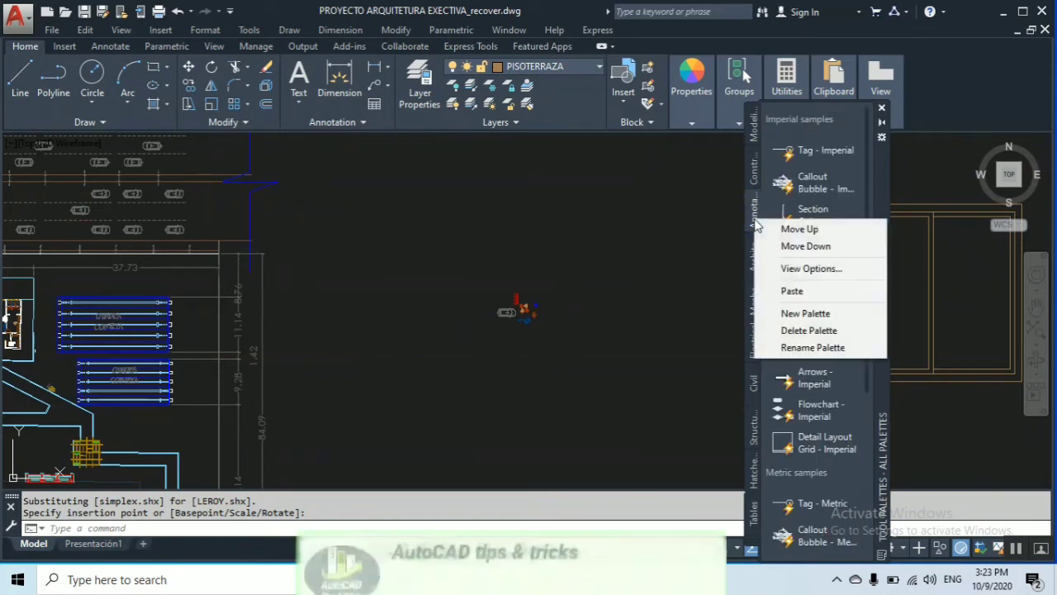
click(806, 315)
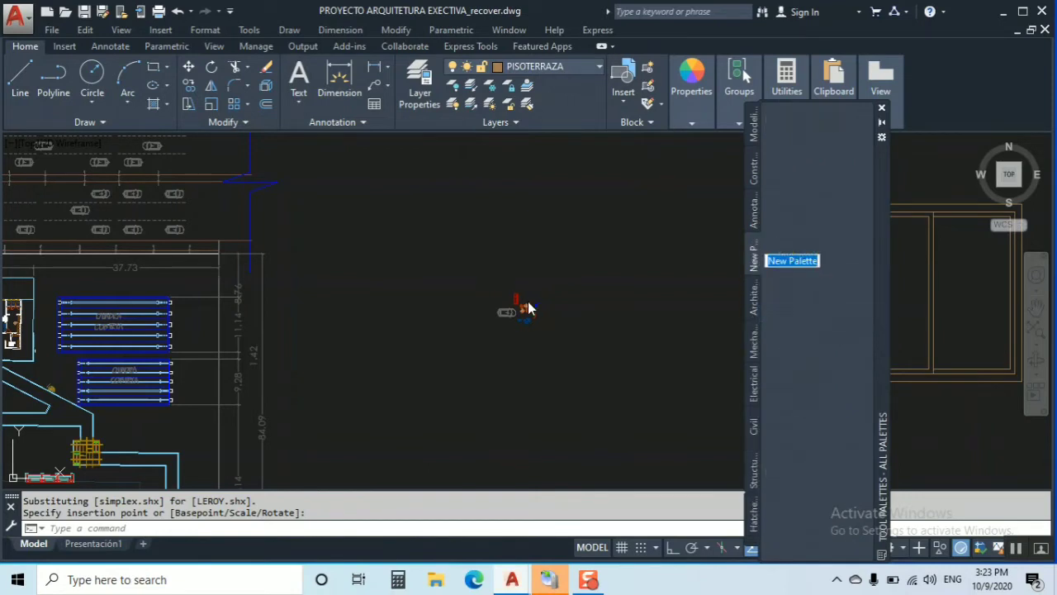
key(BackSpace)
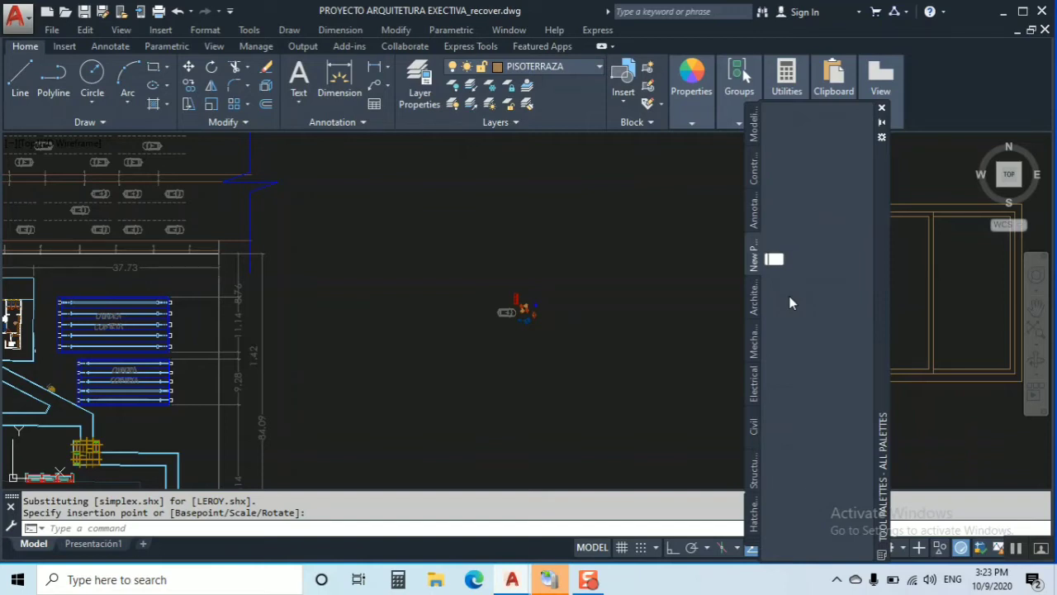
text(Tips & Tric)
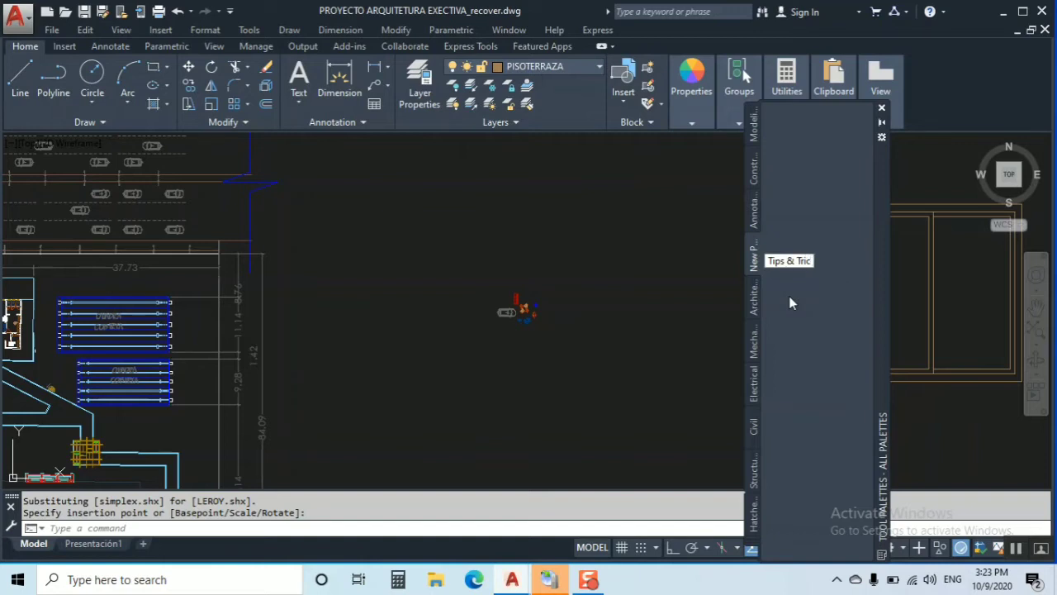
text(ks)
key(BackSpace)
key(BackSpace)
key(BackSpace)
text(cks)
key(Return)
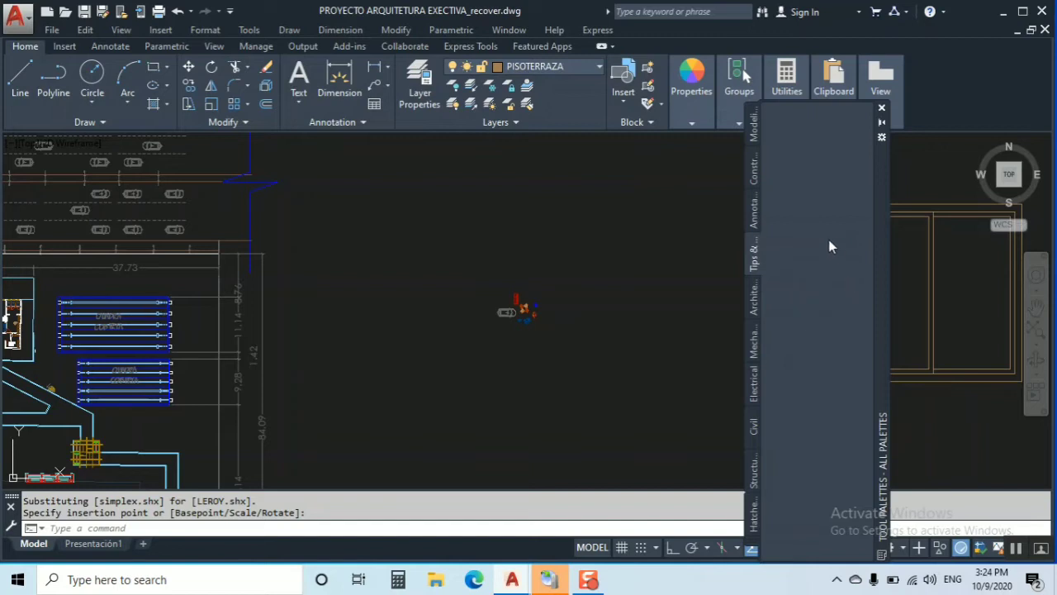
Step: Draw the outer door rectangle to the right of the sample blocks
click(599, 284)
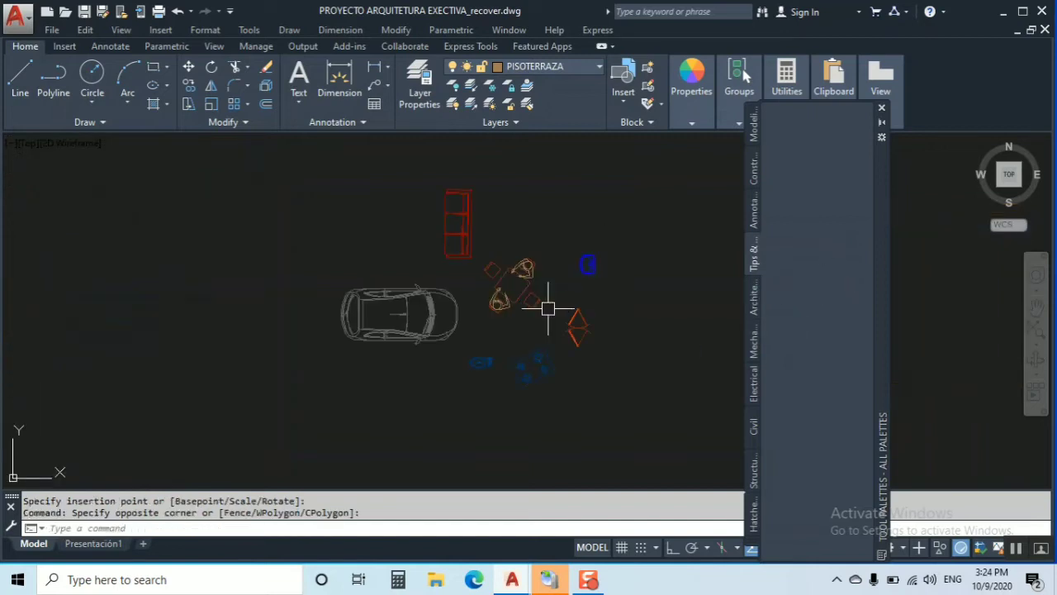
scroll(533, 263, down, 4)
scroll(486, 274, up, 4)
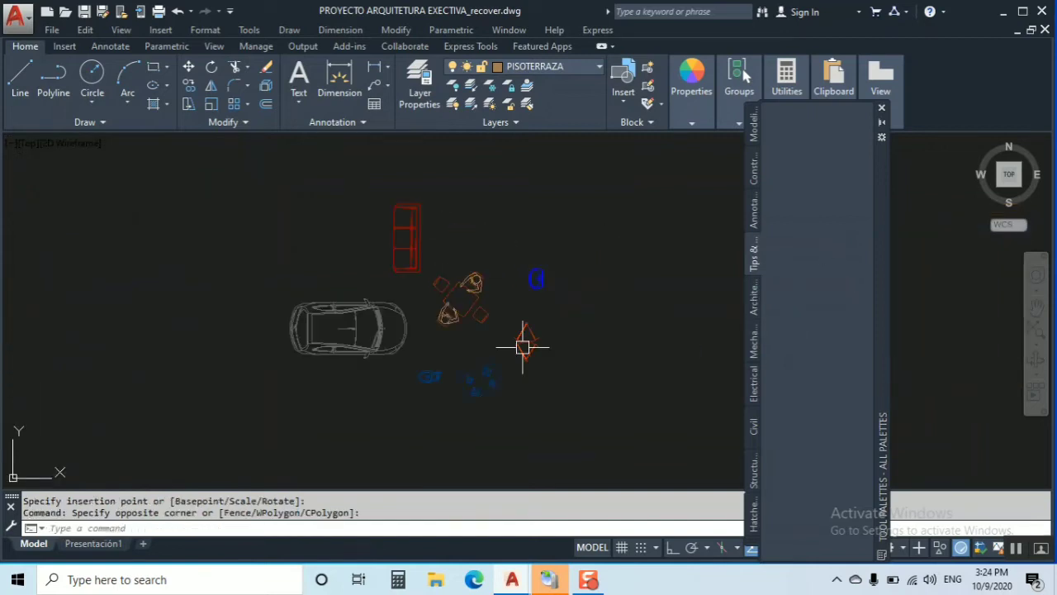
scroll(469, 304, down, 2)
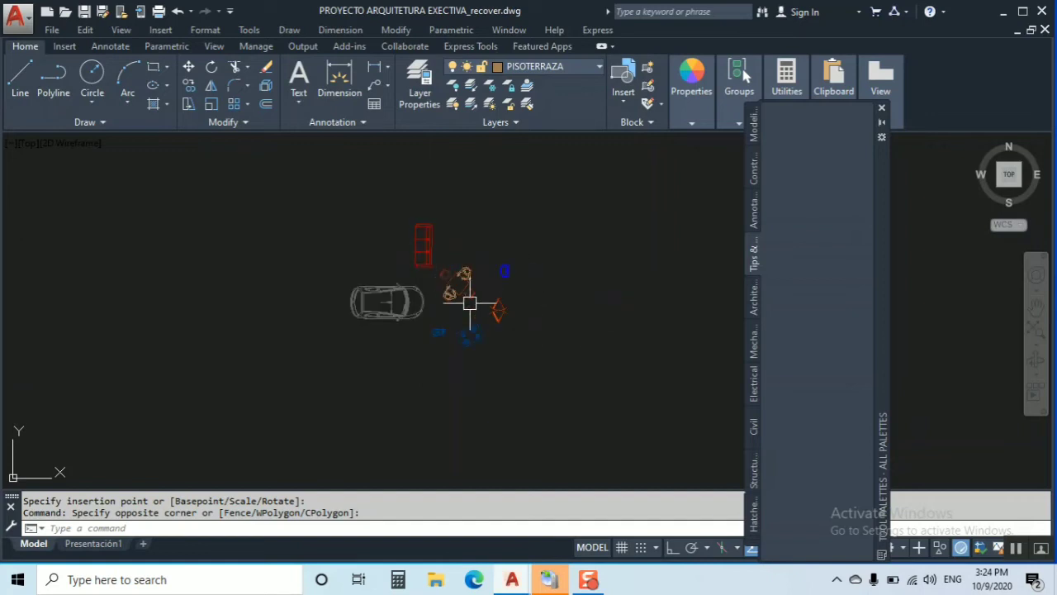
scroll(573, 303, up, 2)
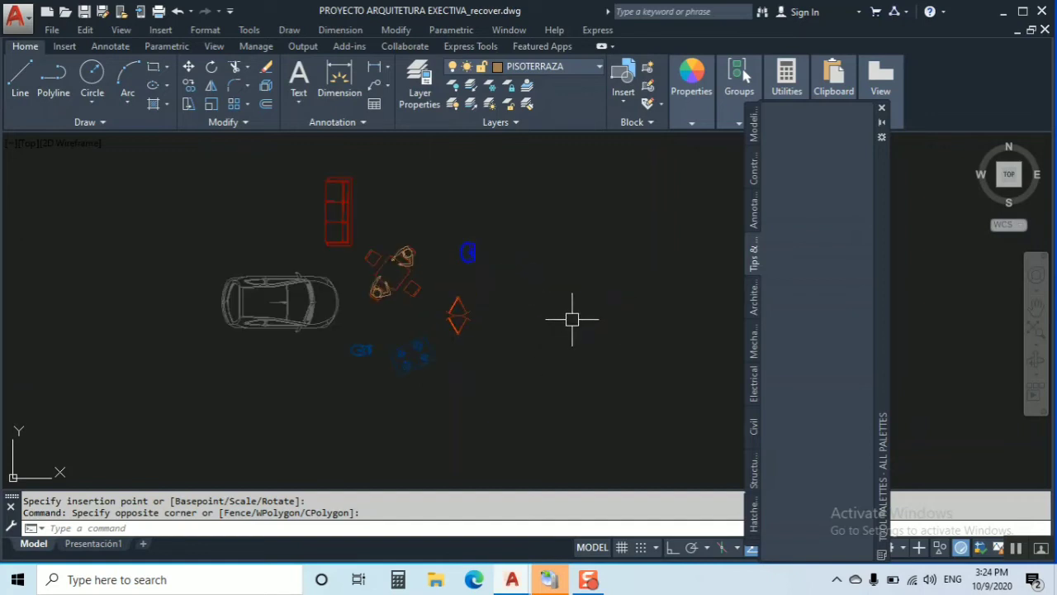
text(re)
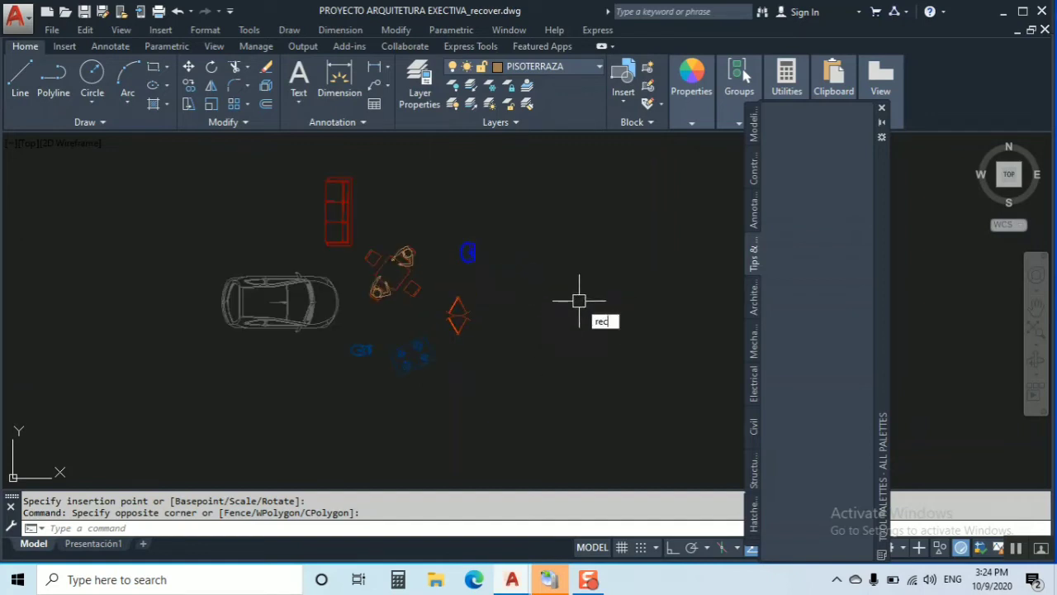
text(c)
key(Return)
click(525, 241)
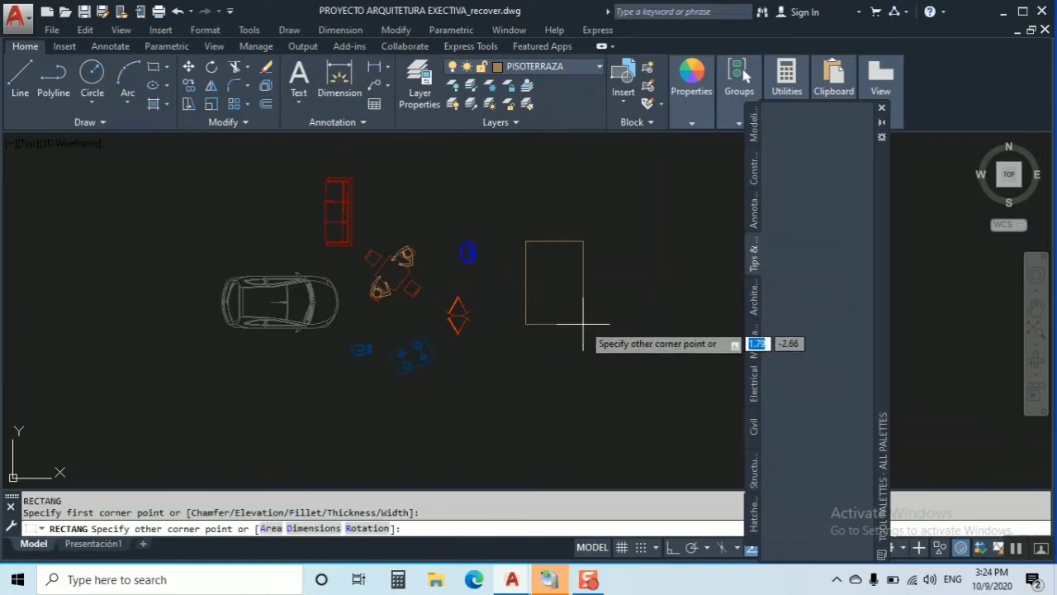
click(564, 314)
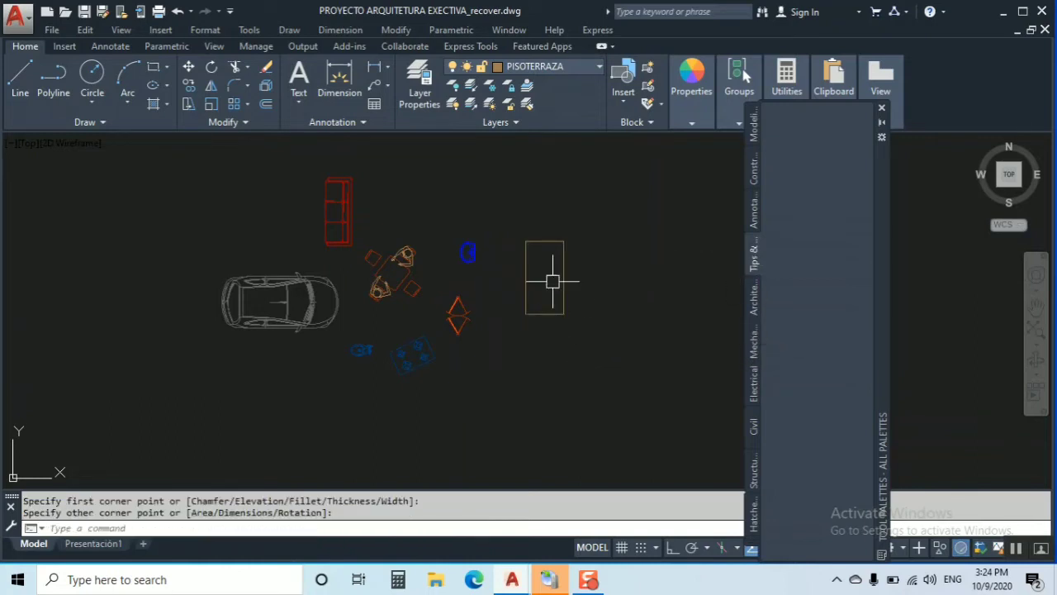
scroll(553, 281, up, 5)
Step: Draw two more nested rectangles inside the outer door rectangle
text(rec)
key(Return)
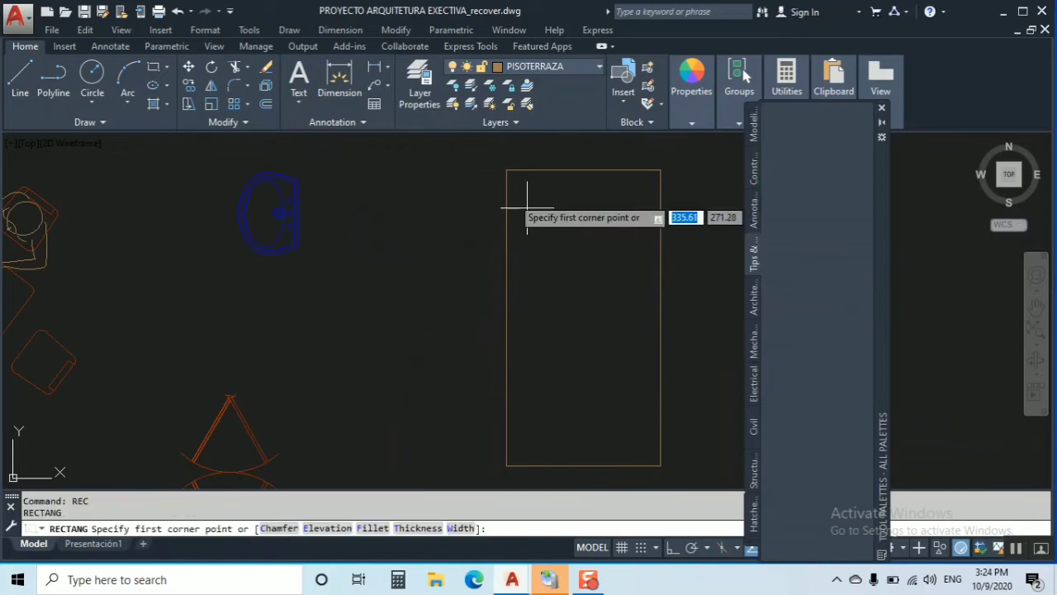
click(533, 193)
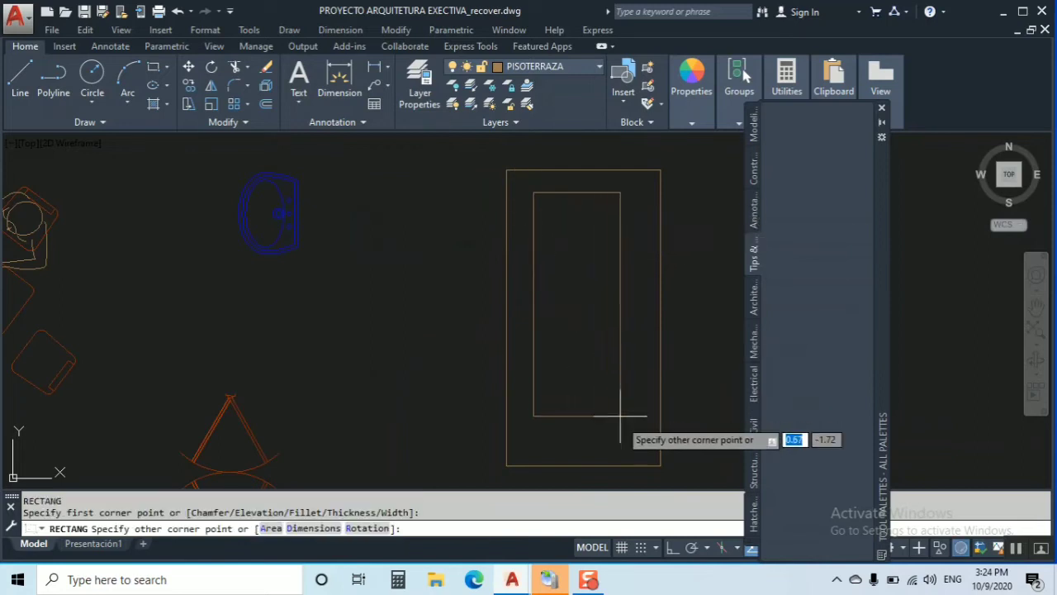
click(635, 442)
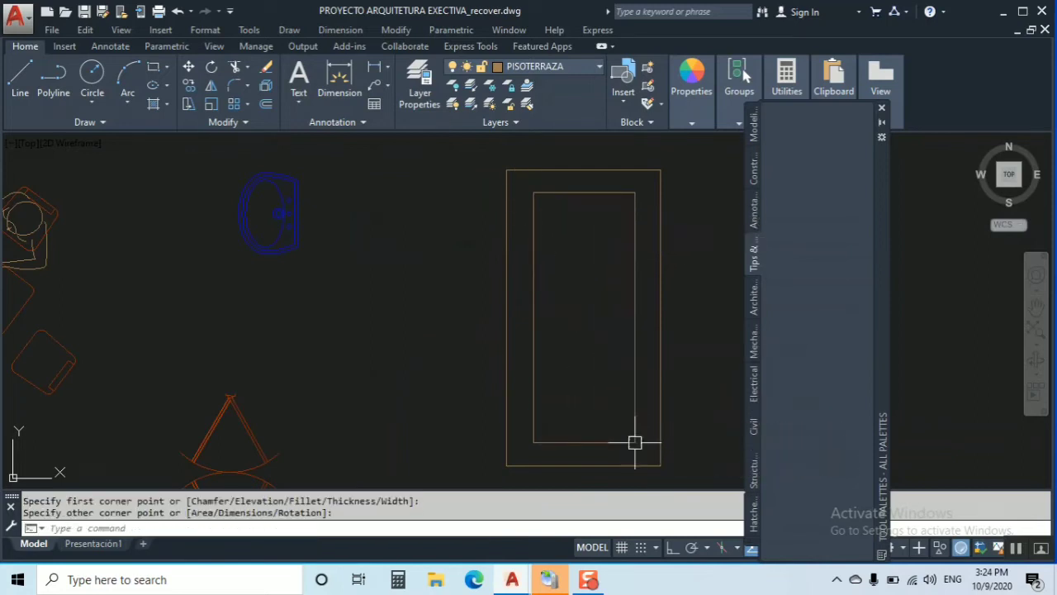
key(Return)
click(560, 246)
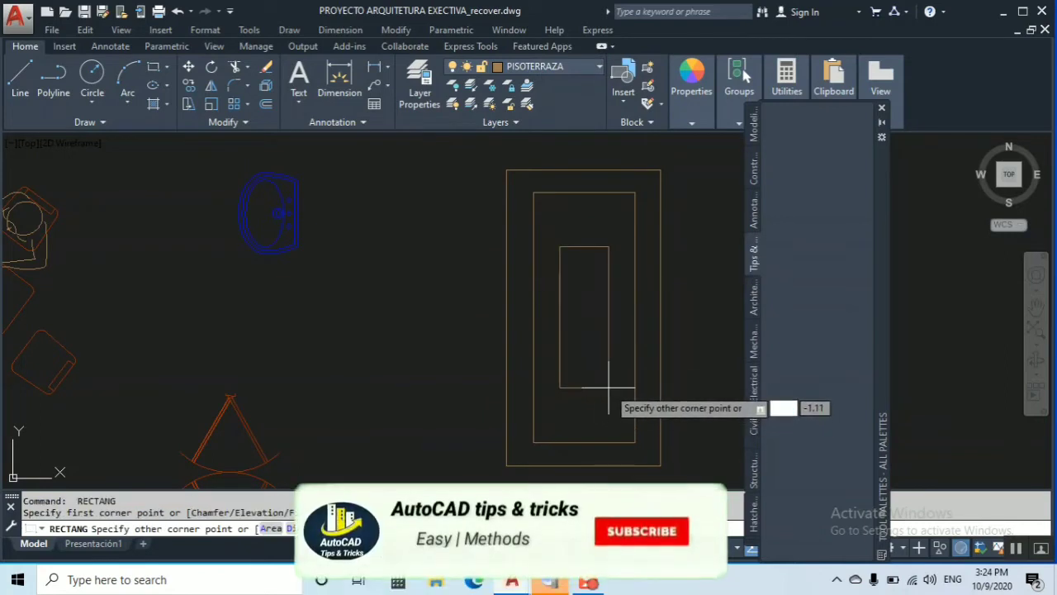
click(608, 386)
Step: Start the BLOCK command to define a new block
scroll(582, 358, down, 6)
scroll(544, 306, up, 4)
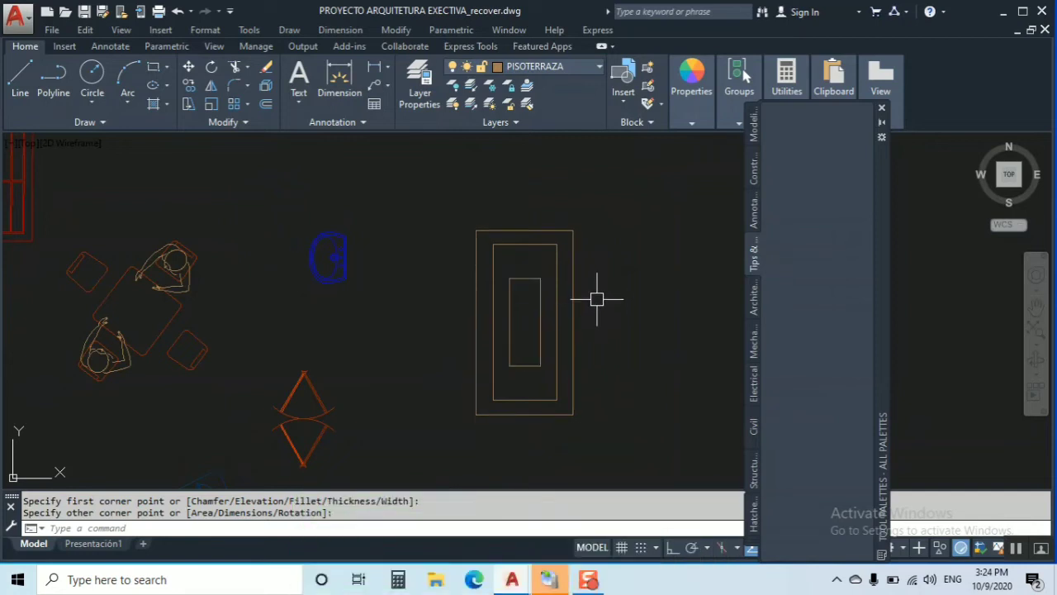
text(B)
key(Return)
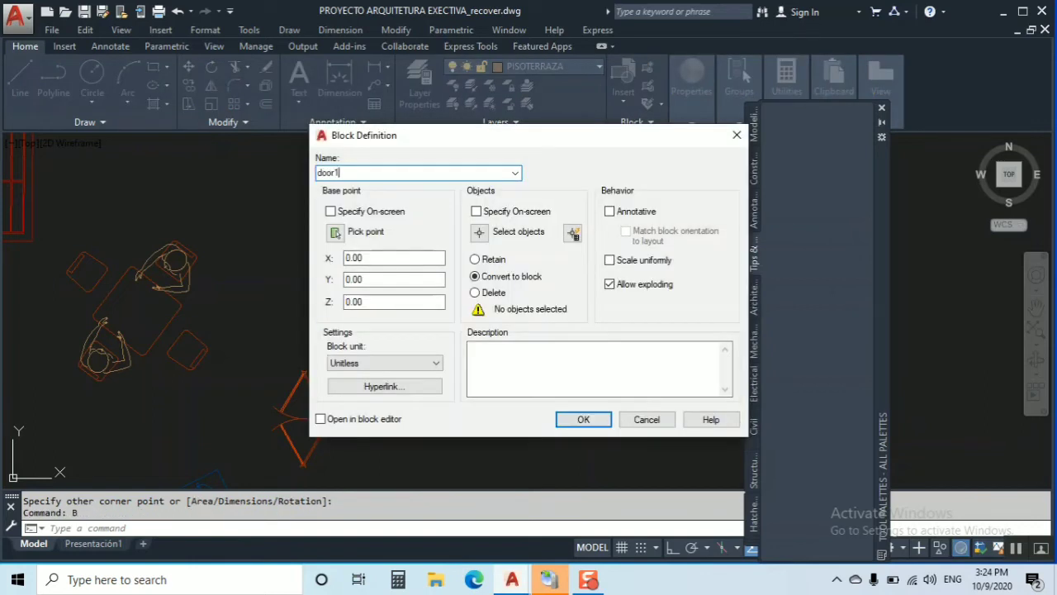
Step: Define block door1 from the three windowed rectangles with a picked base point
click(479, 232)
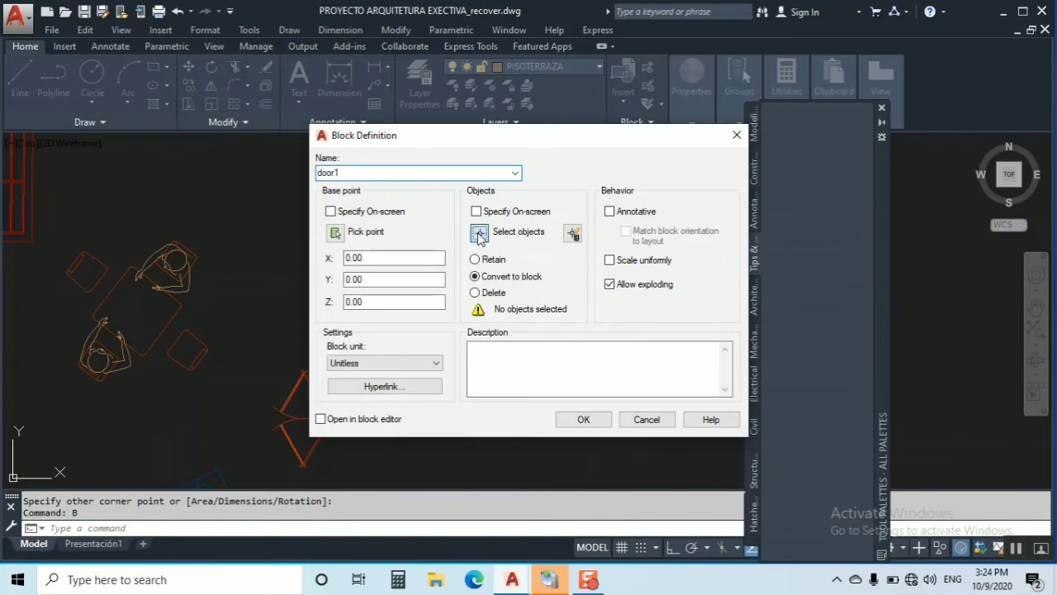
click(466, 212)
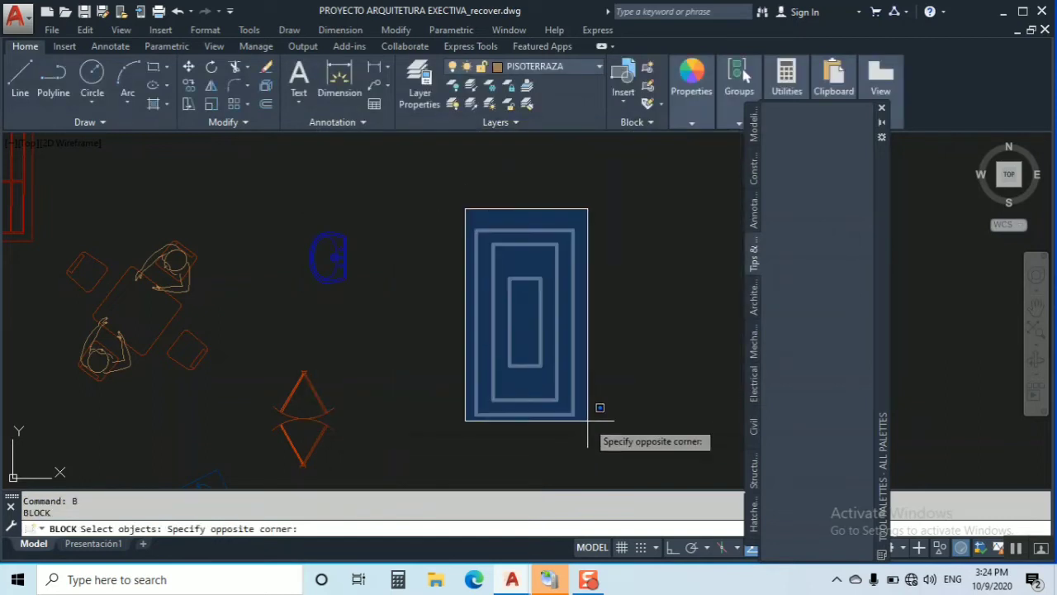
click(597, 405)
key(Return)
click(335, 232)
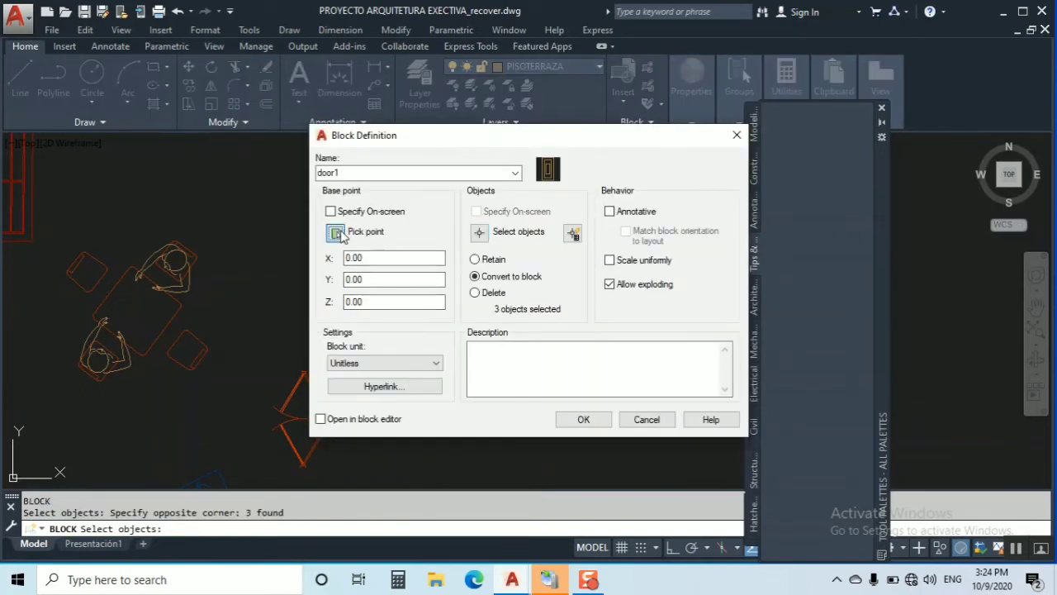
click(475, 225)
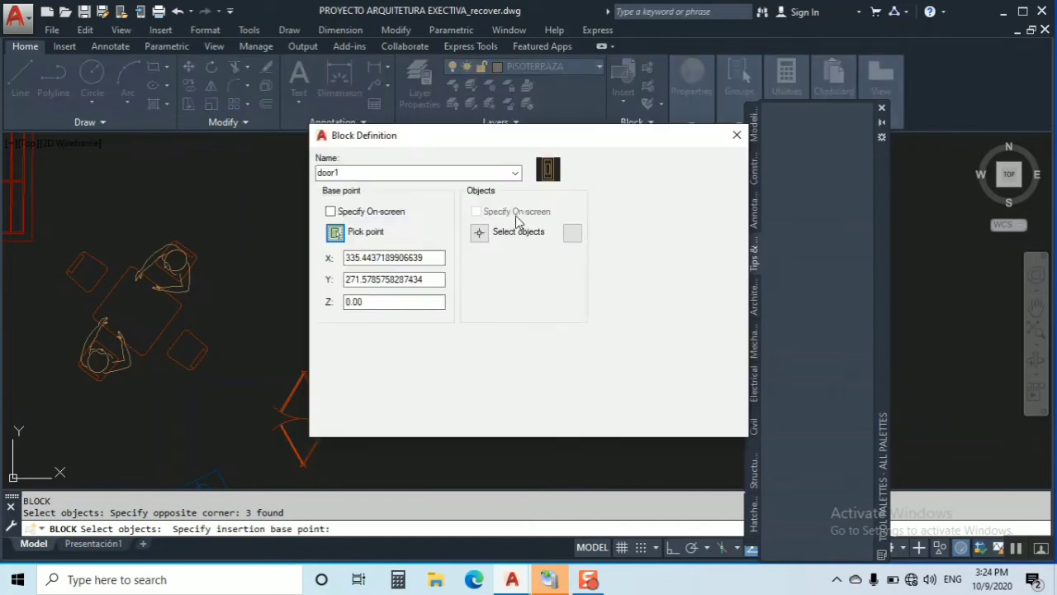
click(583, 420)
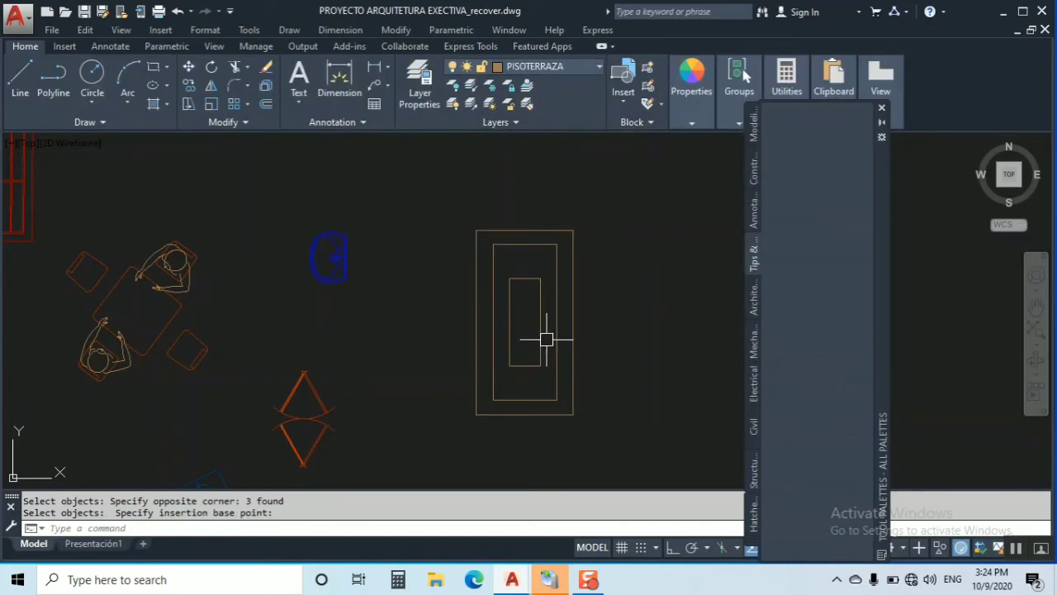
key(Escape)
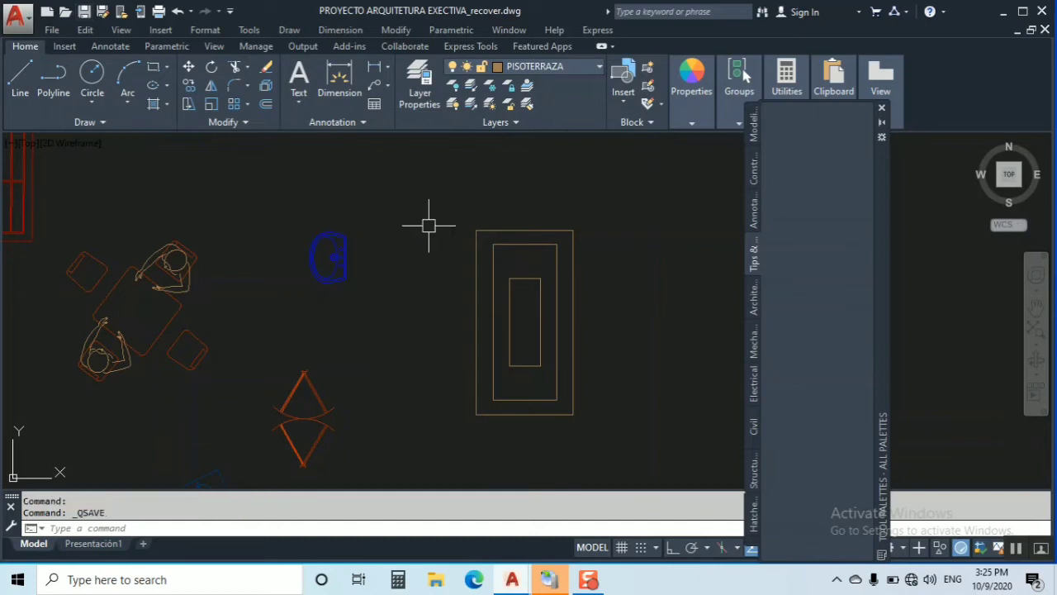
Step: Copy the door1 block and paste it onto the Tips & Tricks palette
click(487, 279)
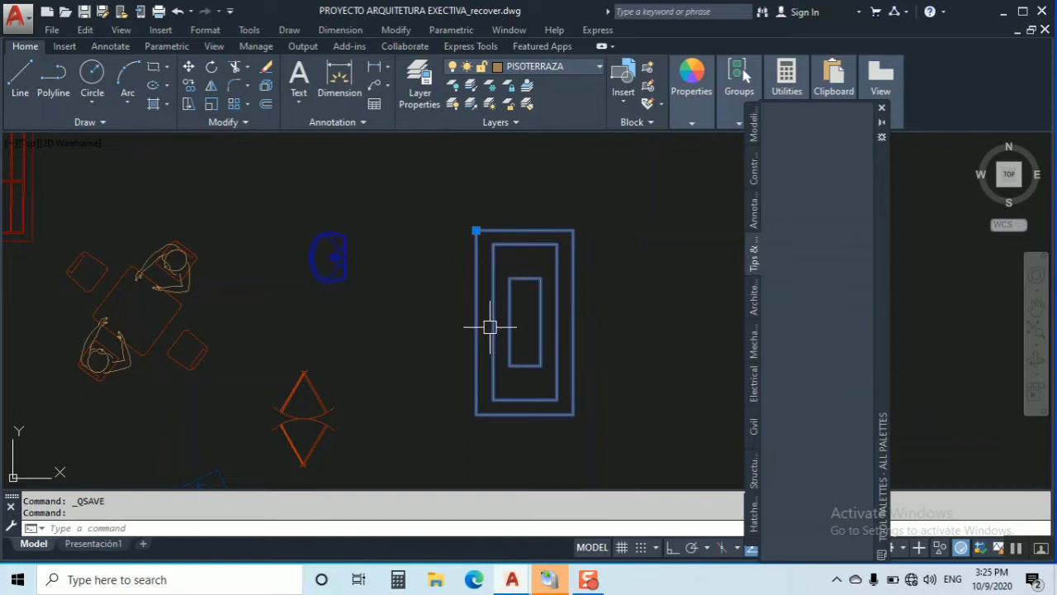
key(ctrl+c)
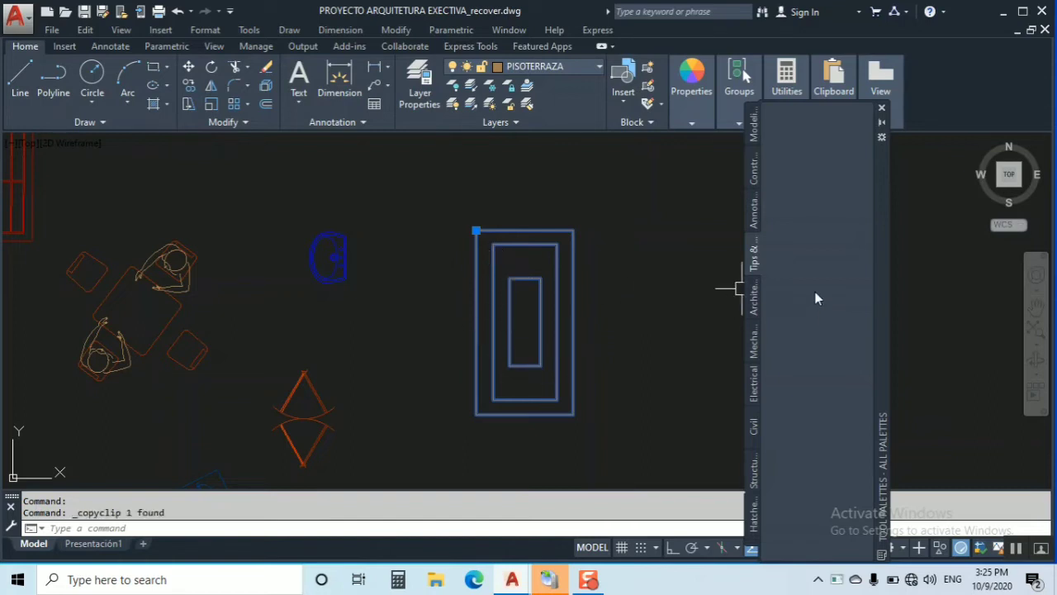
right_click(790, 233)
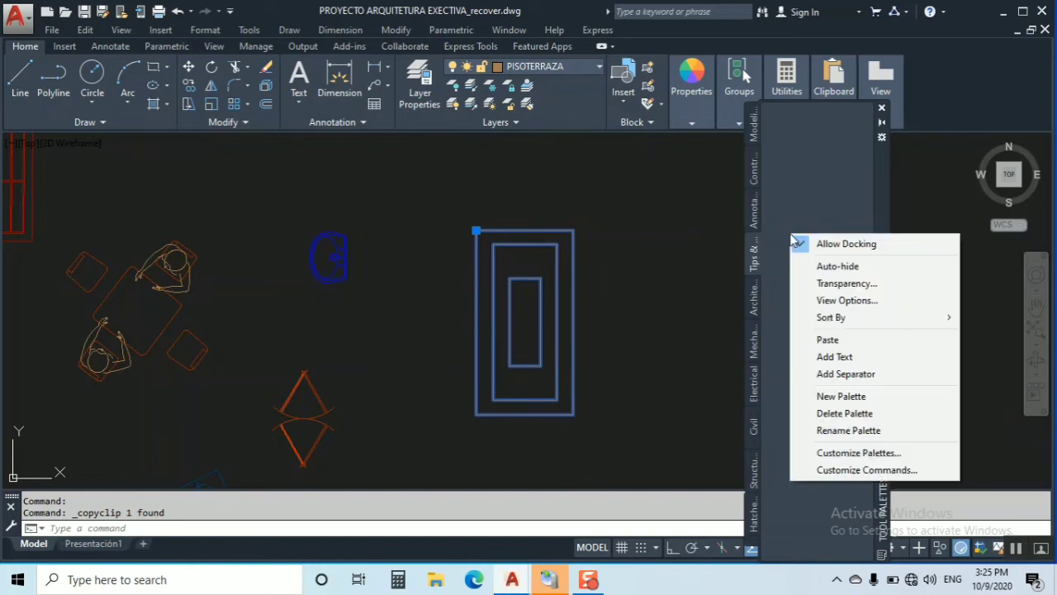
click(827, 341)
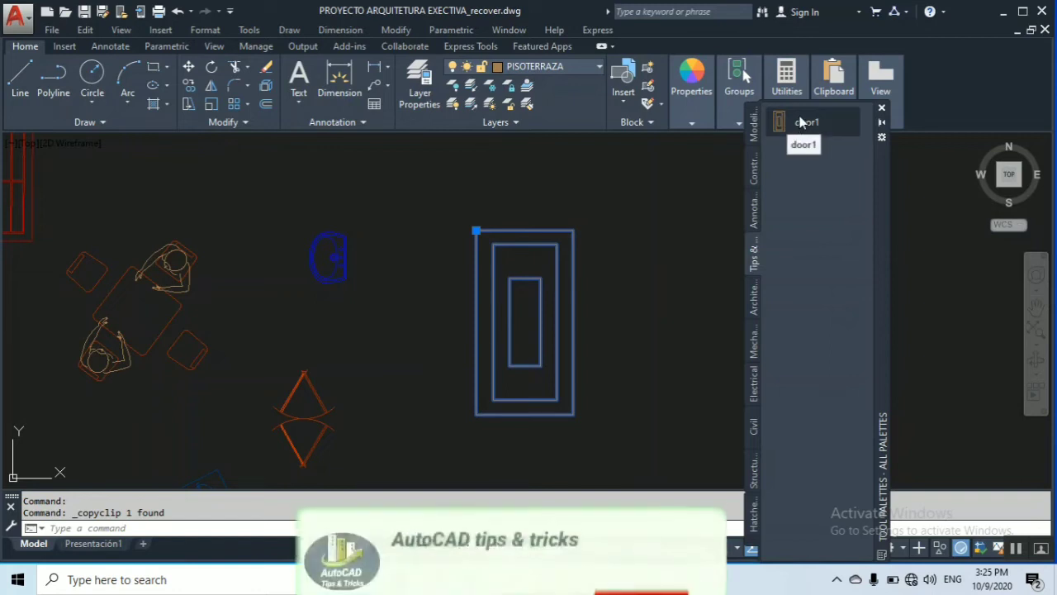
Step: Insert two door1 copies from the palette, right and left of the original
click(785, 124)
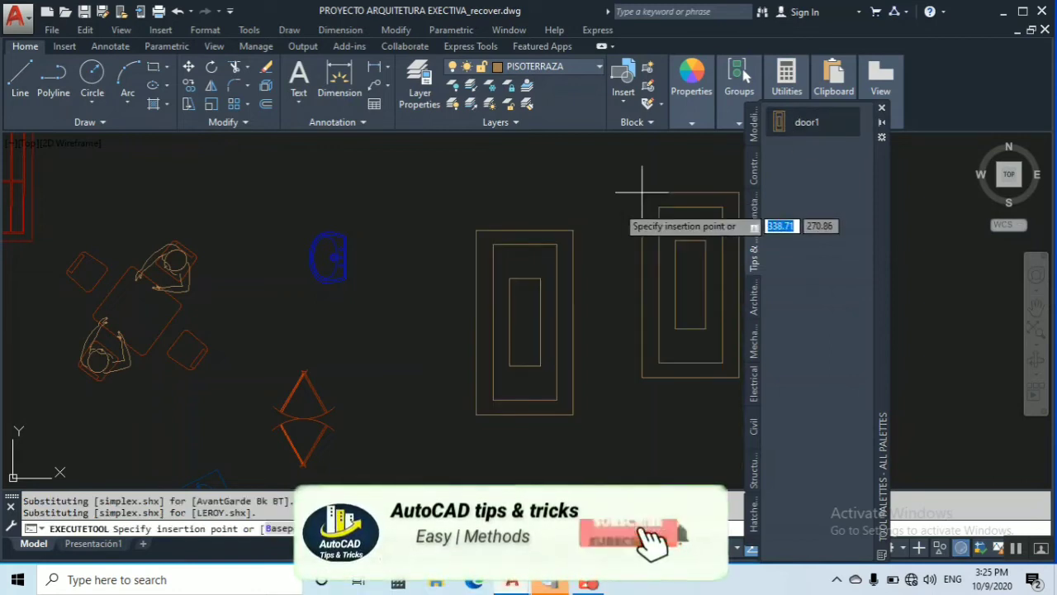
click(619, 210)
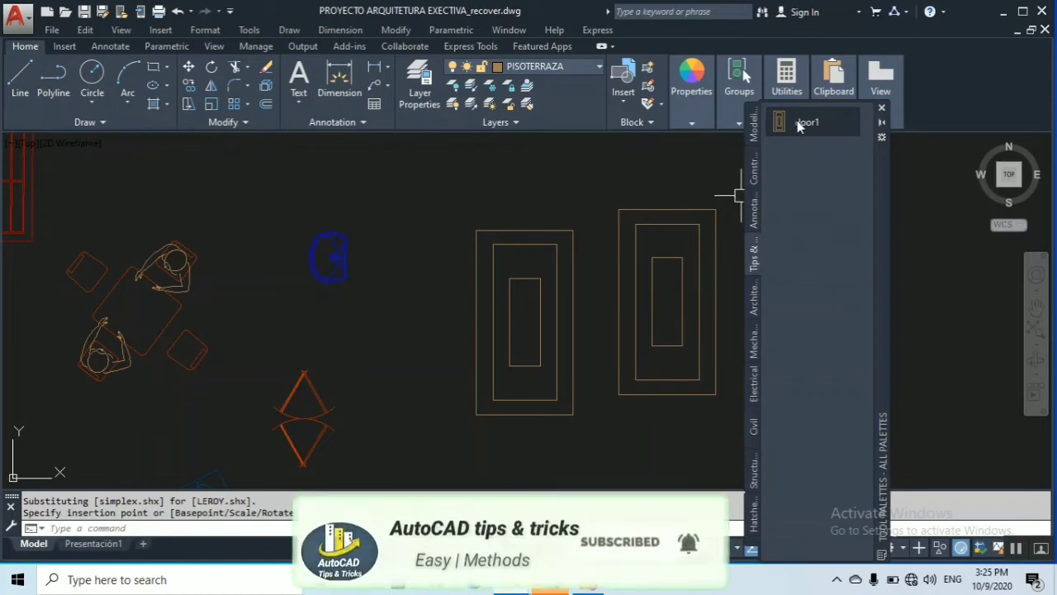
key(Return)
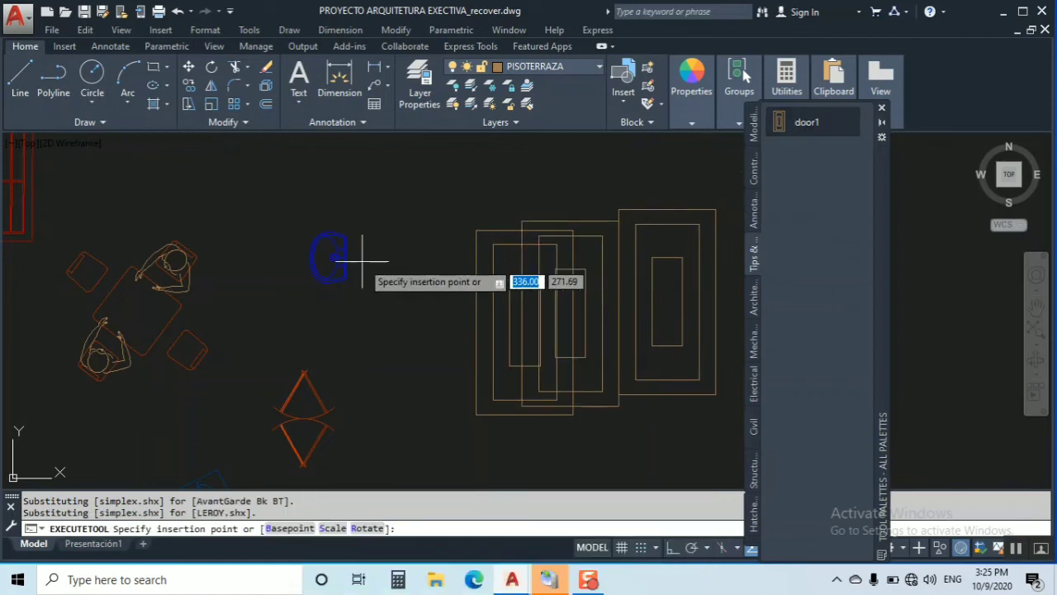
click(360, 245)
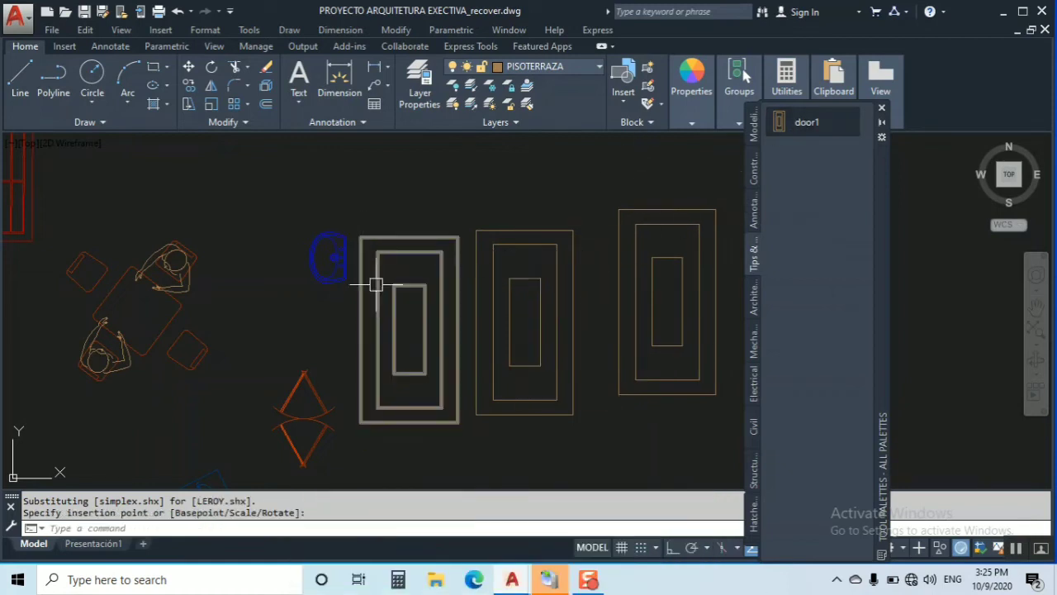
scroll(578, 248, down, 2)
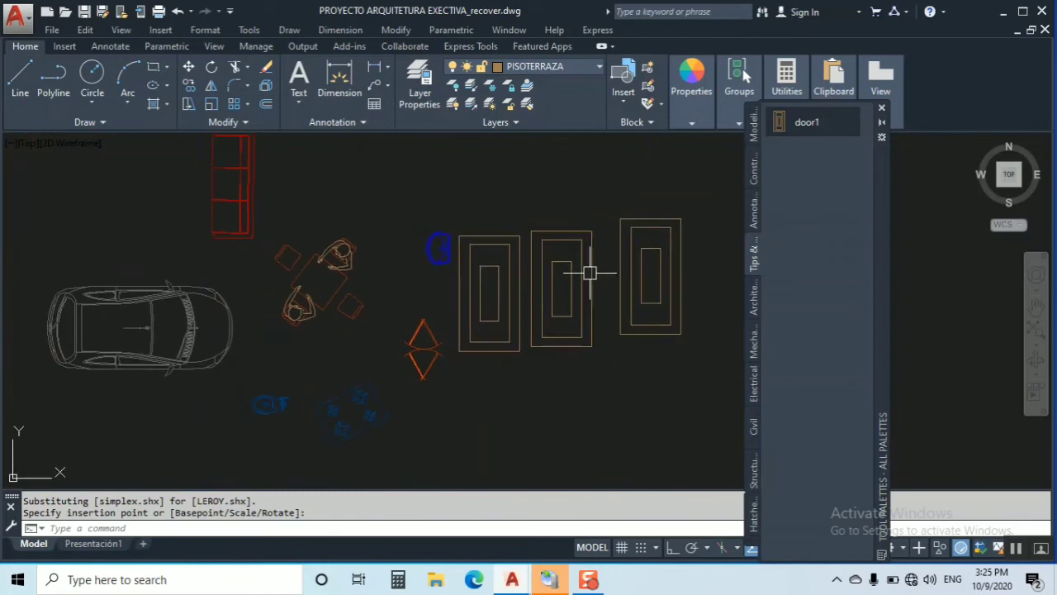
scroll(484, 283, down, 4)
scroll(479, 287, up, 4)
scroll(479, 287, down, 3)
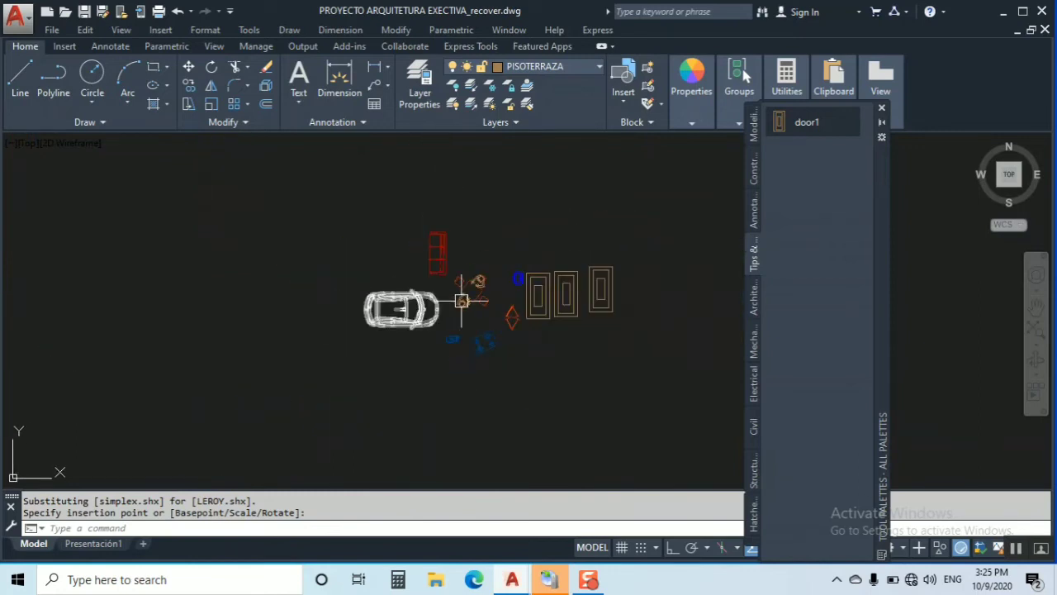
scroll(462, 297, up, 3)
scroll(370, 290, down, 2)
scroll(396, 257, up, 2)
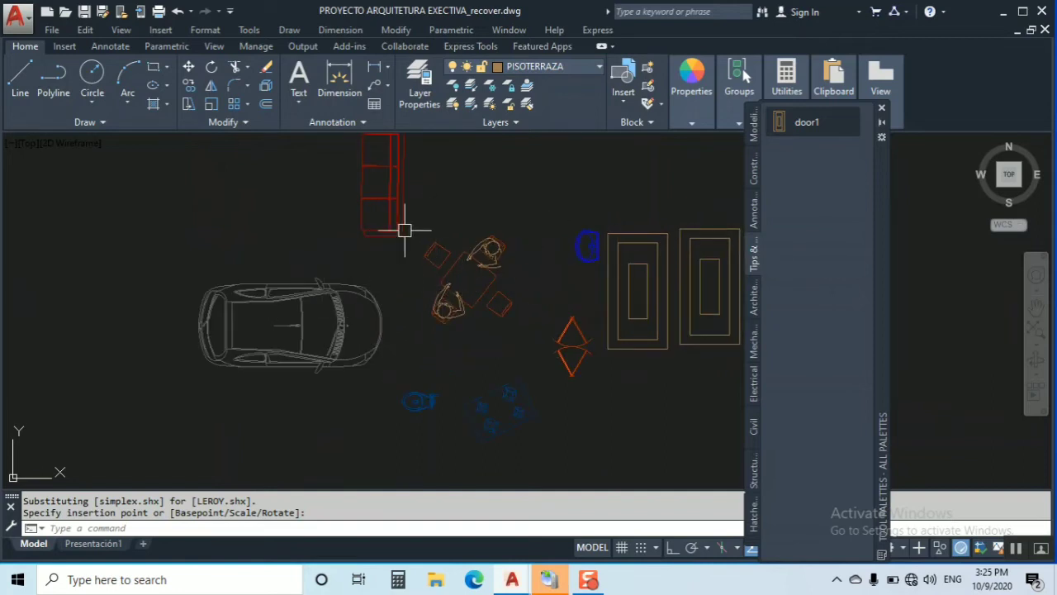
scroll(381, 259, down, 1)
scroll(408, 217, up, 2)
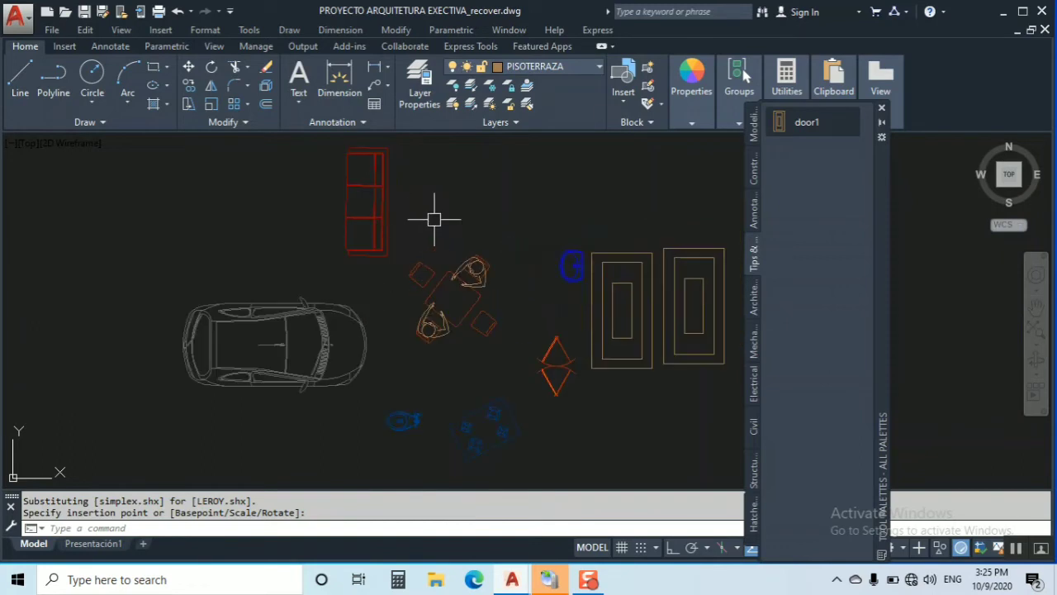
Step: Copy the red sofa and paste it onto the palette as the Sillon3 tool
click(378, 218)
key(ctrl+c)
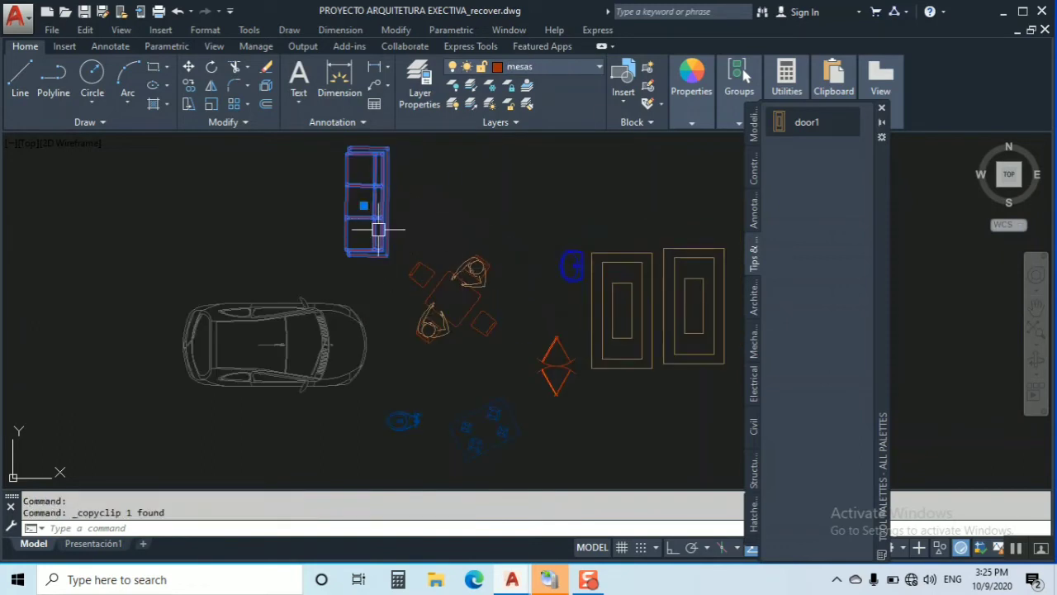
right_click(791, 177)
click(827, 282)
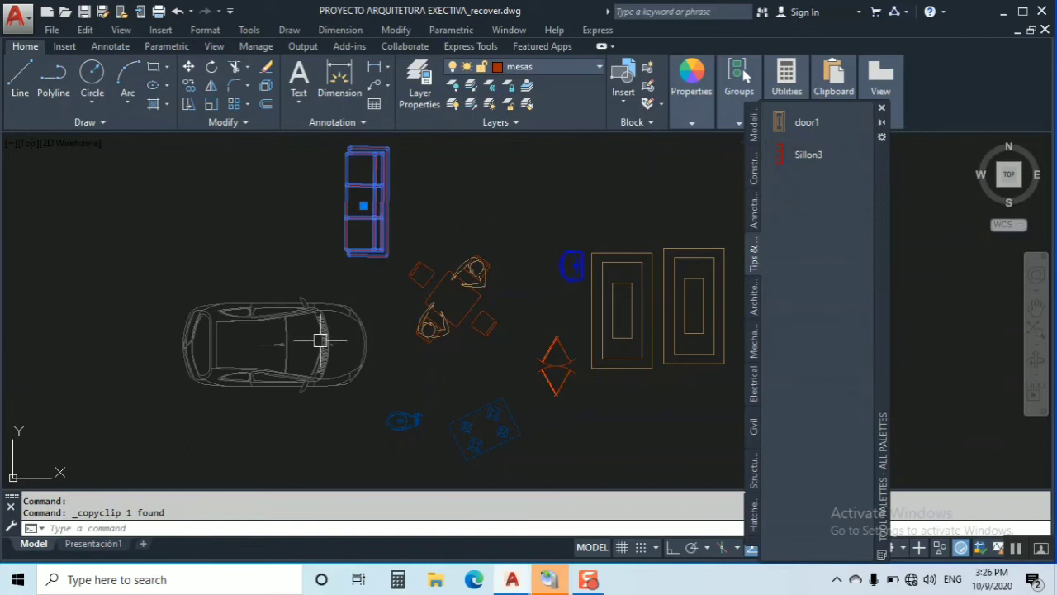
Step: Copy the car and paste it onto the palette as the ford_2d_1_ka tool
key(Escape)
click(288, 313)
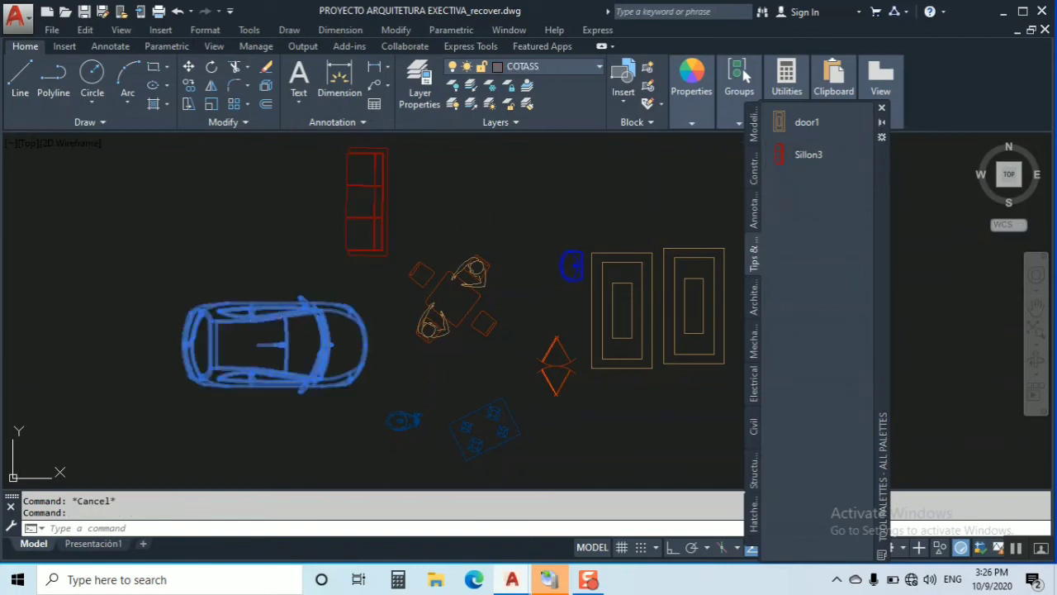
key(ctrl+c)
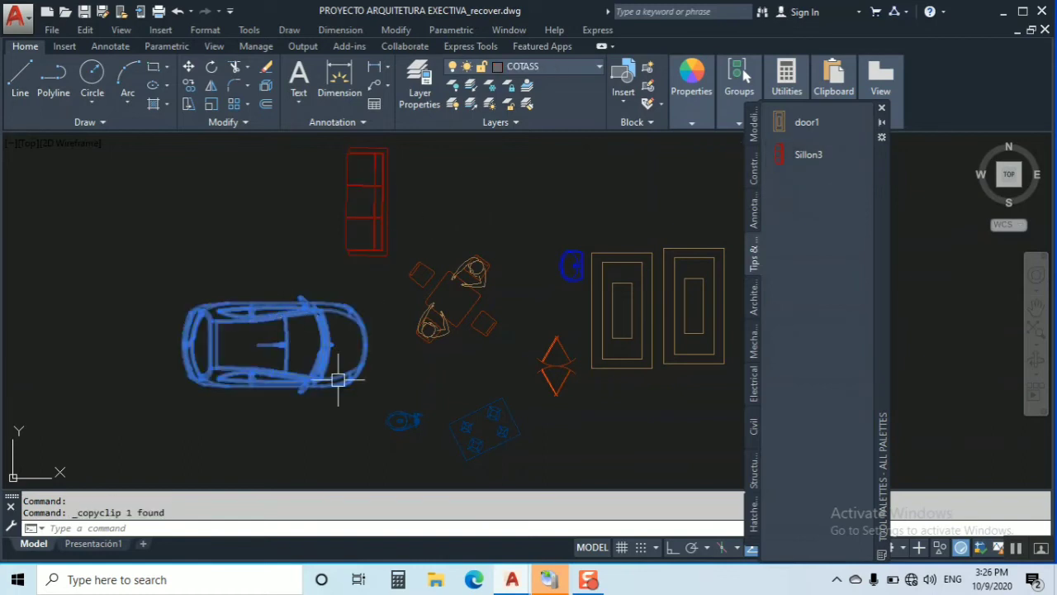
right_click(795, 209)
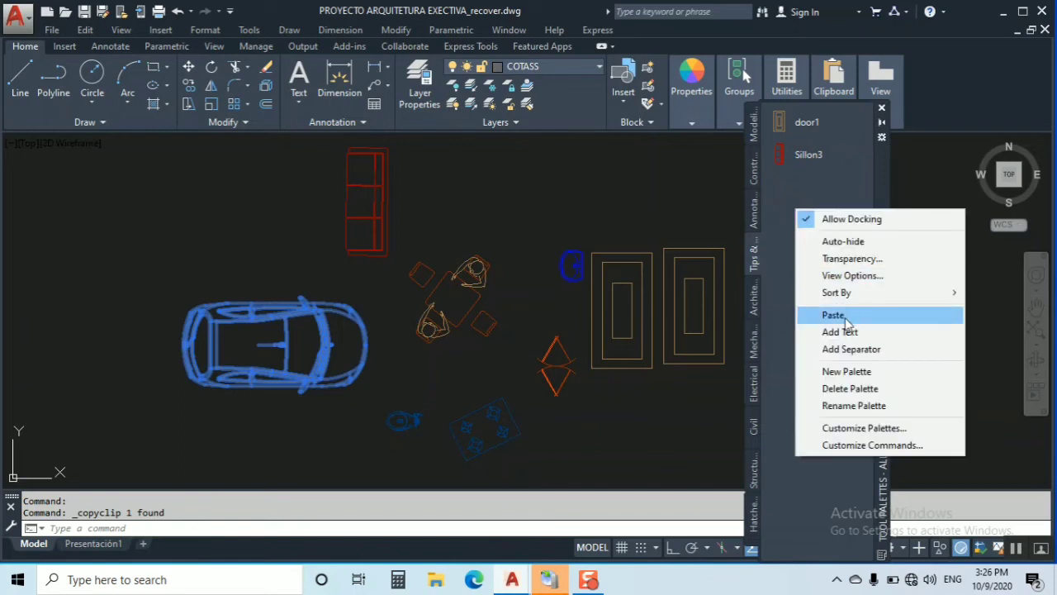
click(853, 313)
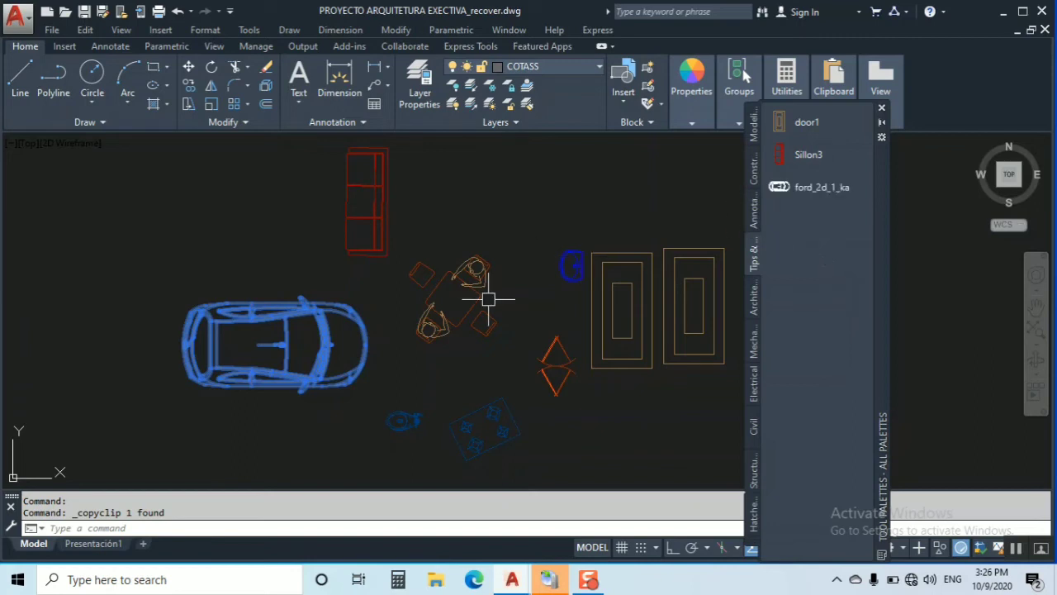
Step: Copy the table-and-chairs block and paste it onto the palette as tool A$C71A4403F
click(421, 266)
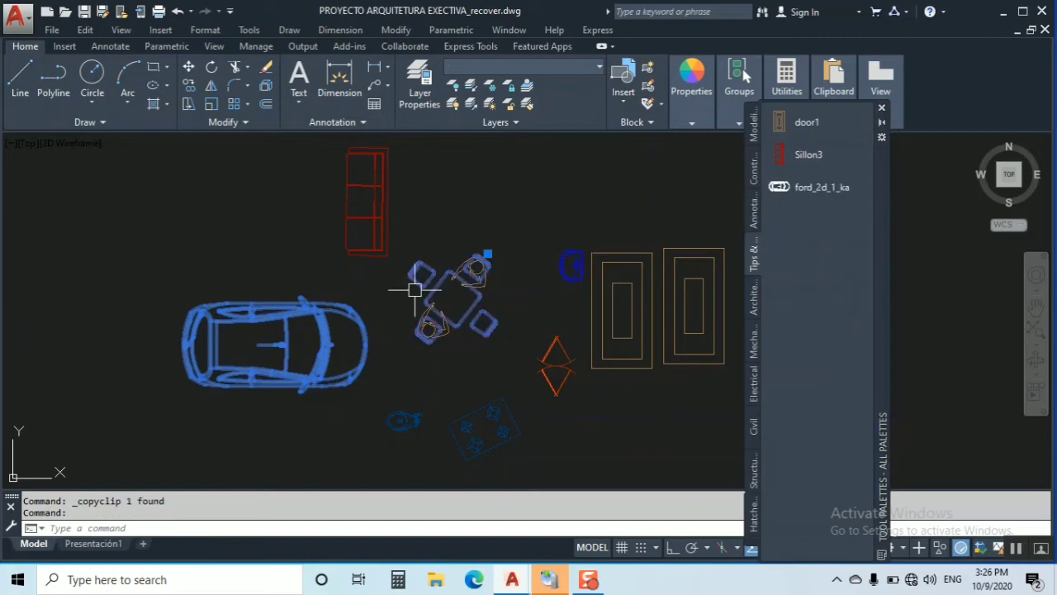
key(ctrl+c)
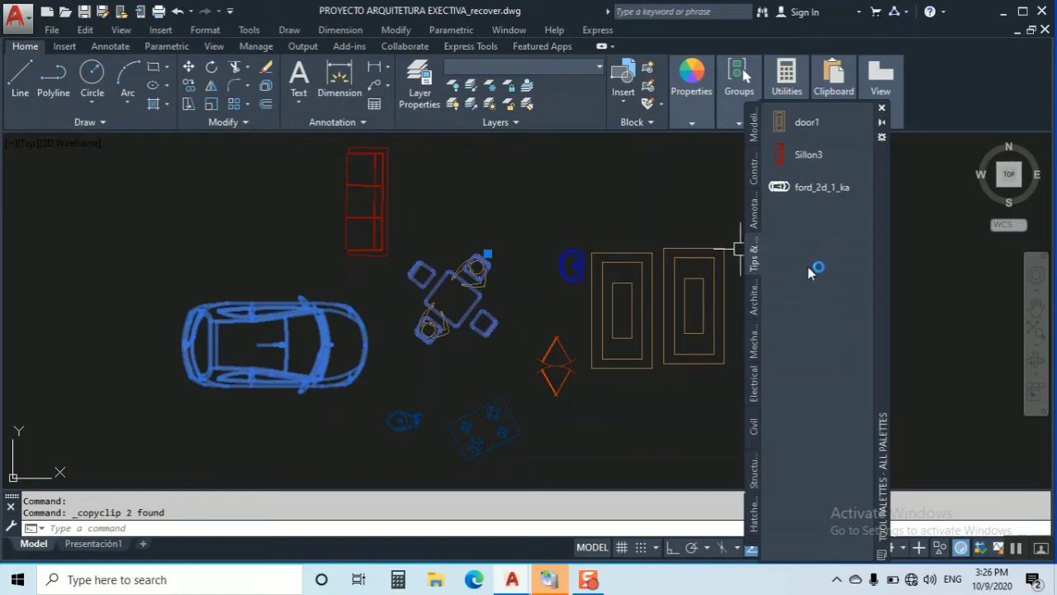
key(ctrl+v)
right_click(803, 271)
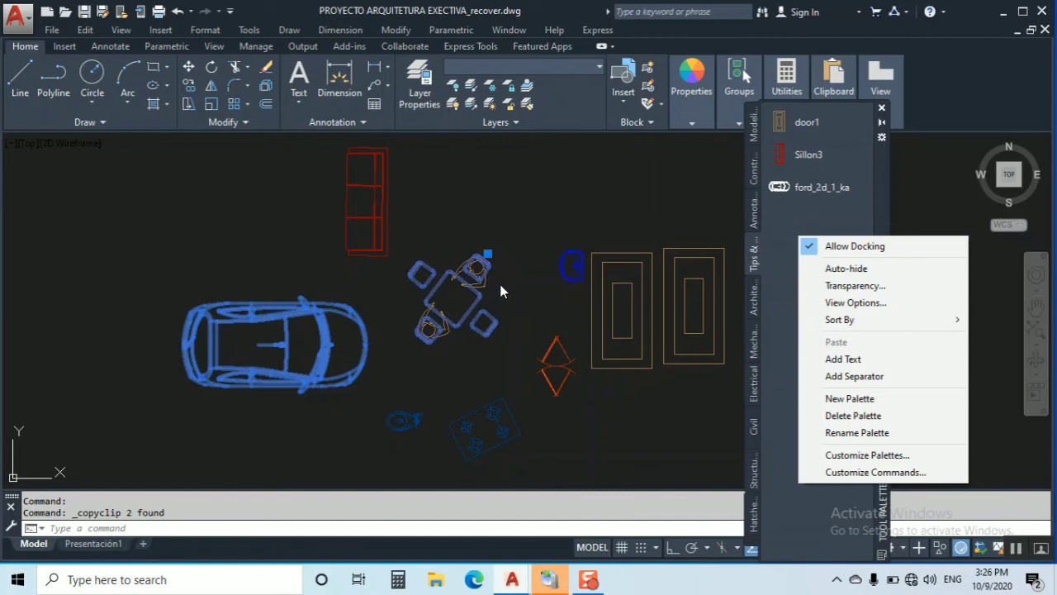
click(494, 218)
key(Escape)
key(Escape)
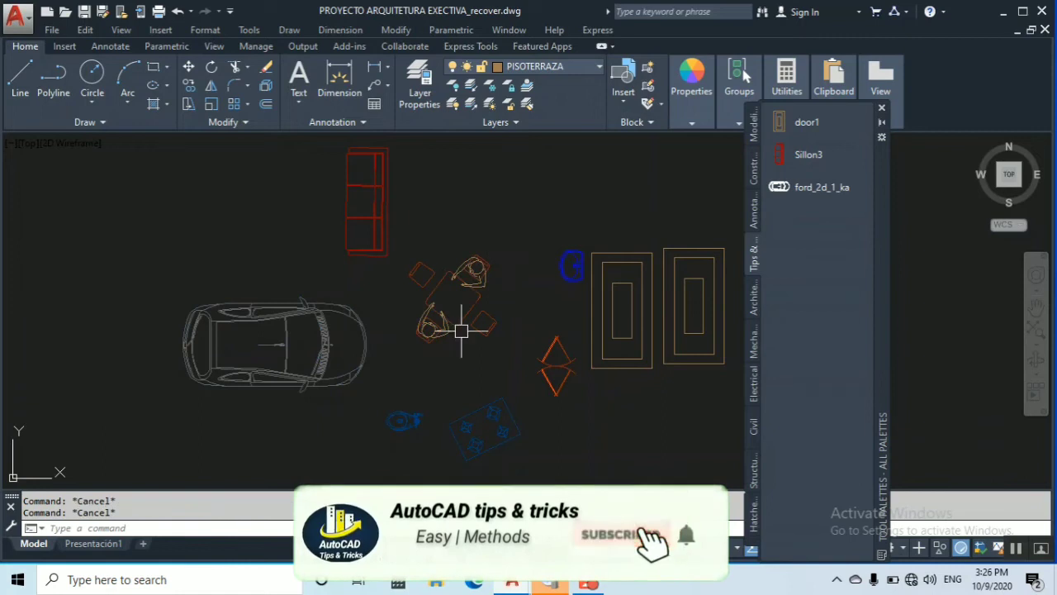
key(ctrl+c)
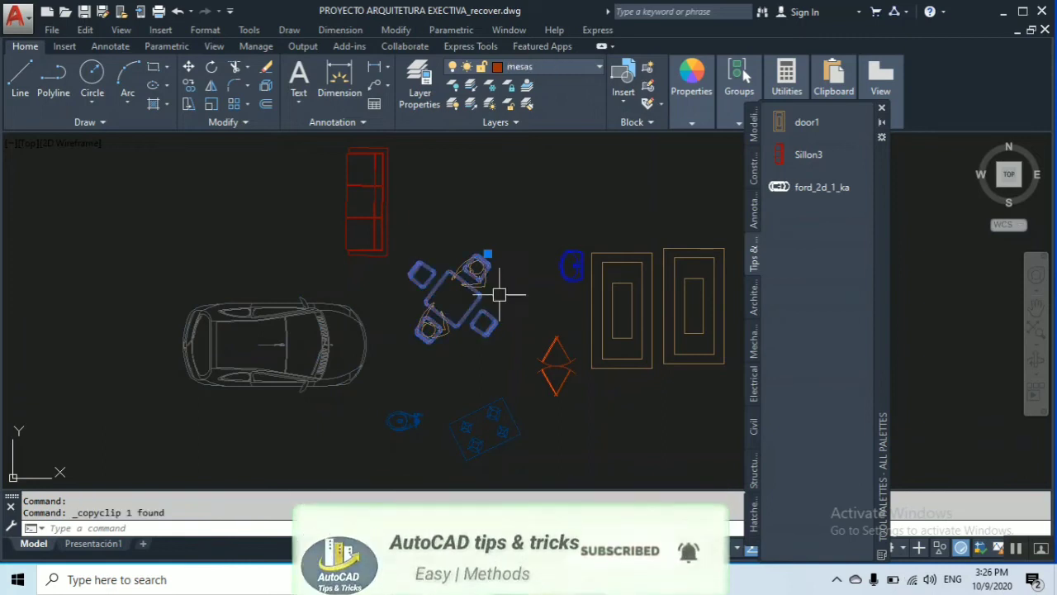
key(ctrl+v)
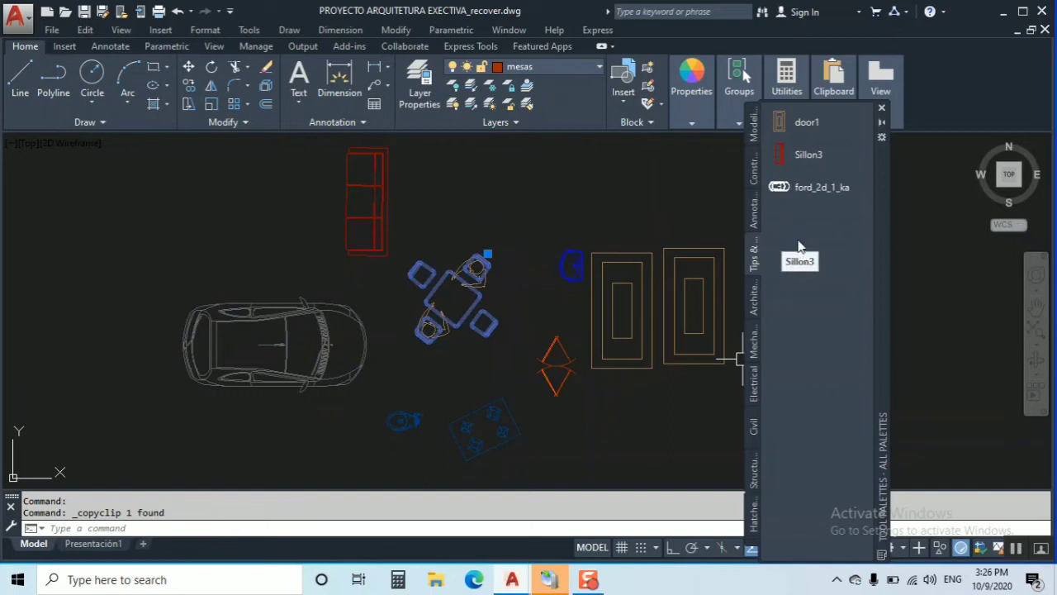
right_click(790, 231)
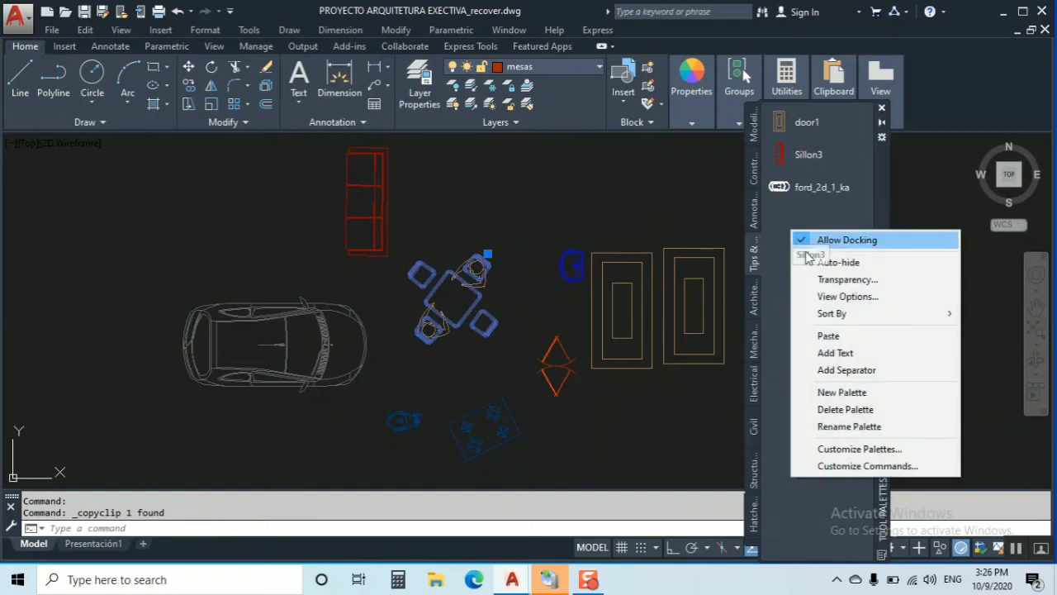
click(829, 336)
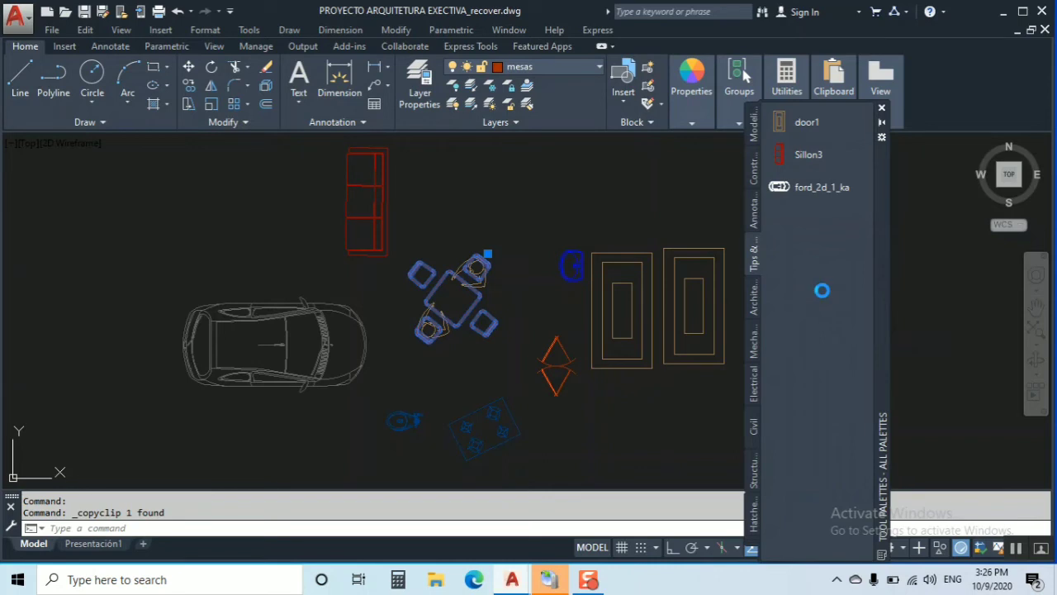
click(508, 180)
click(496, 195)
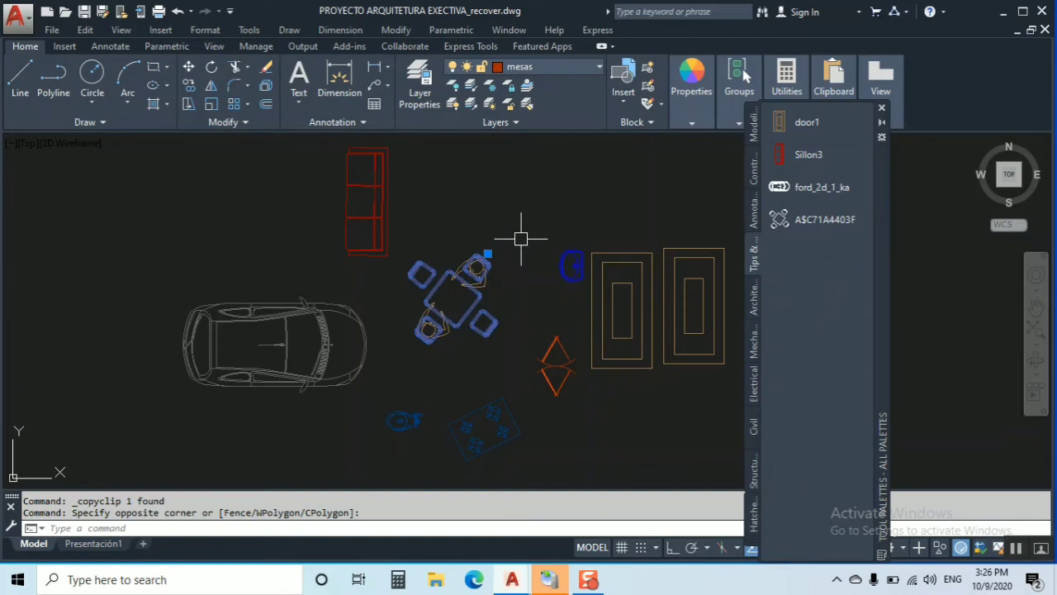
Step: Copy the seated person block and paste it onto the Tips & Tricks palette as tool A$C09746375
key(Escape)
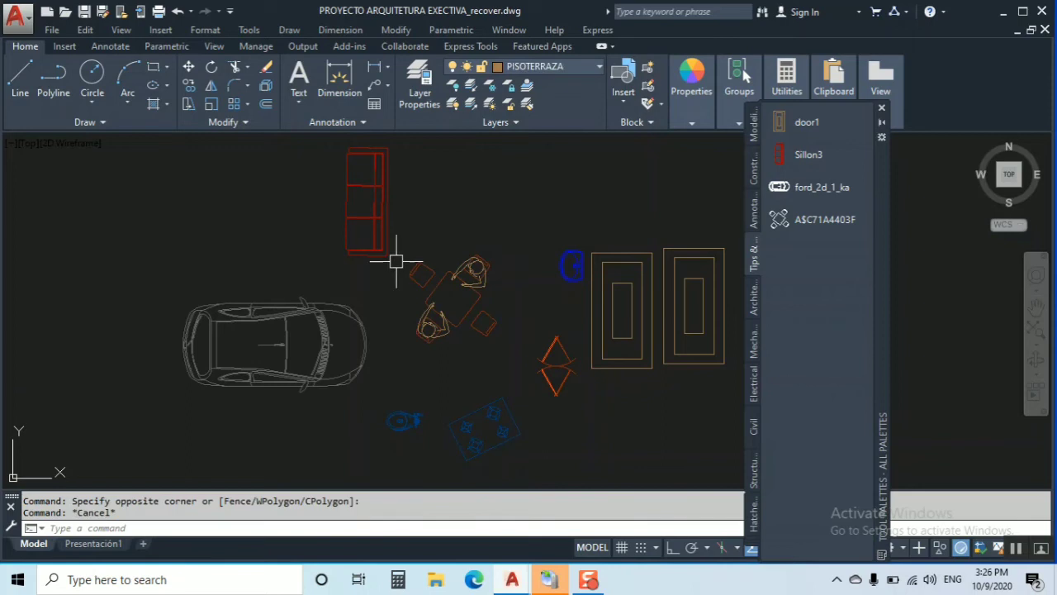
click(449, 338)
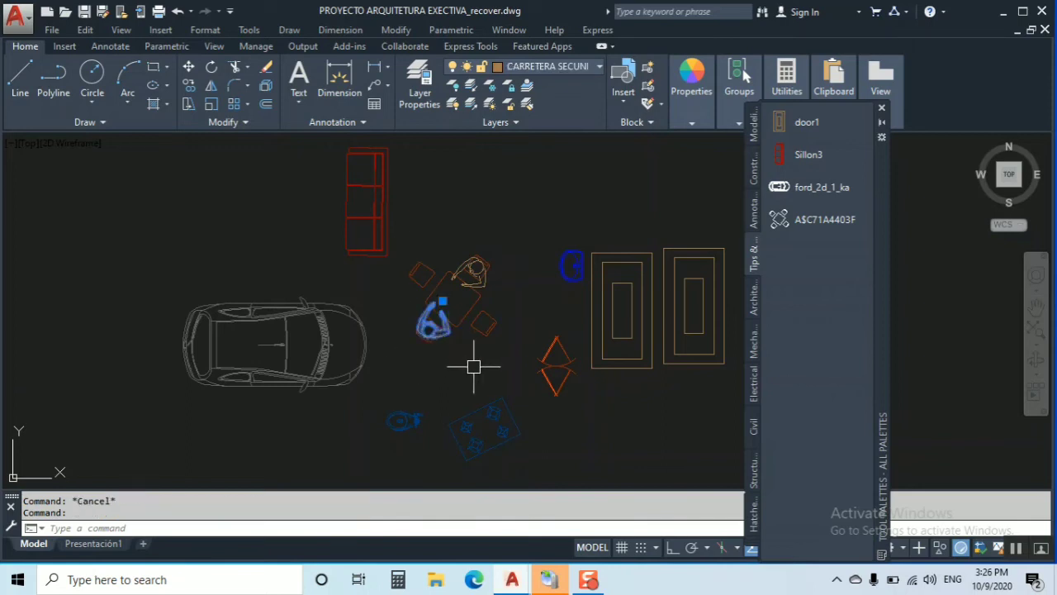
key(ctrl+c)
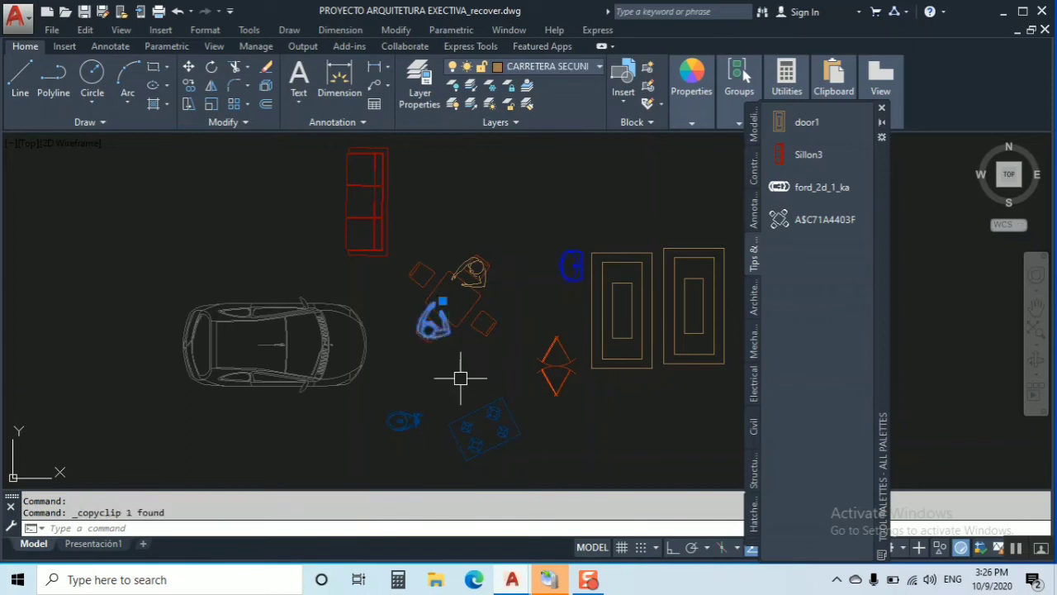
right_click(791, 256)
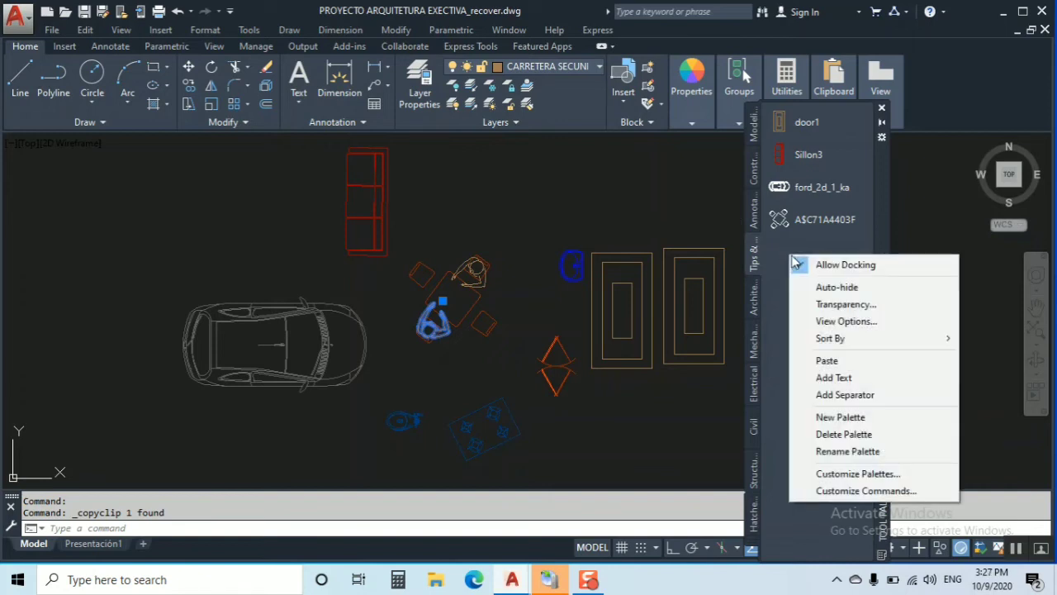
click(826, 353)
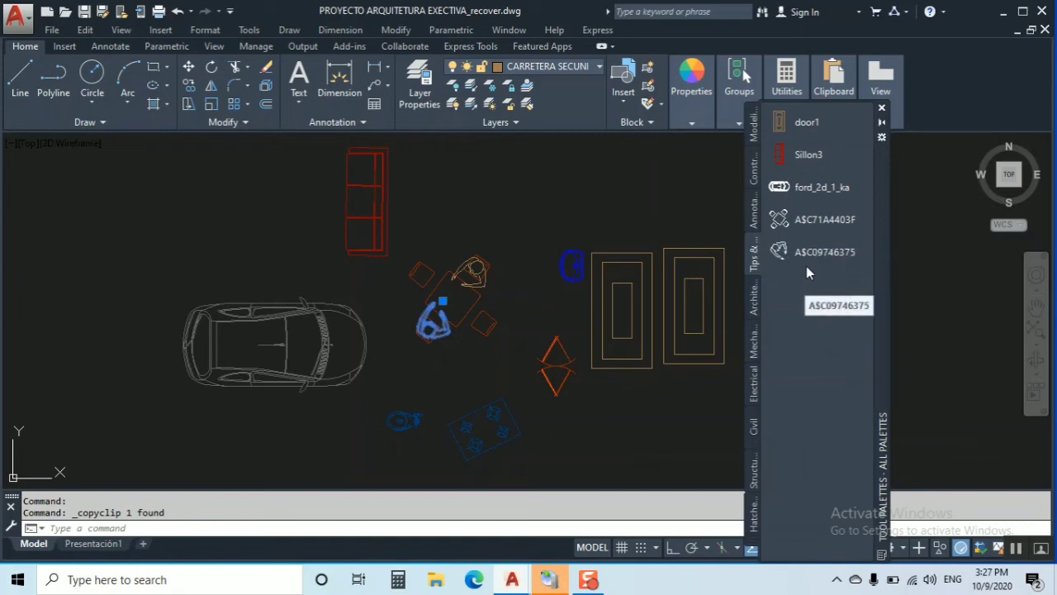
click(809, 252)
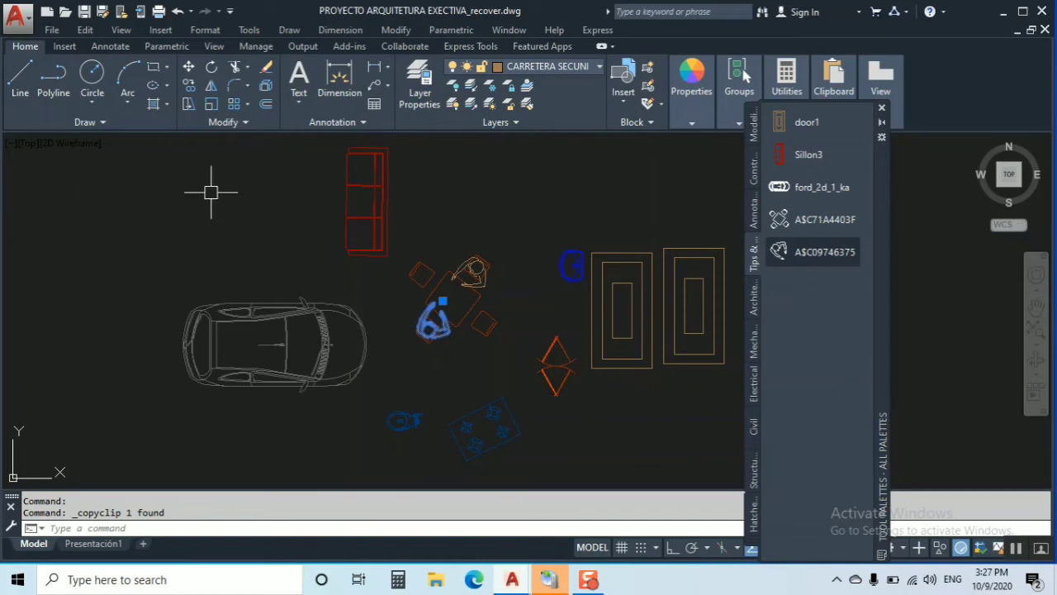
Step: Zoom out over the whole plan and start a new drawing with Ctrl+N
click(295, 177)
scroll(484, 289, down, 2)
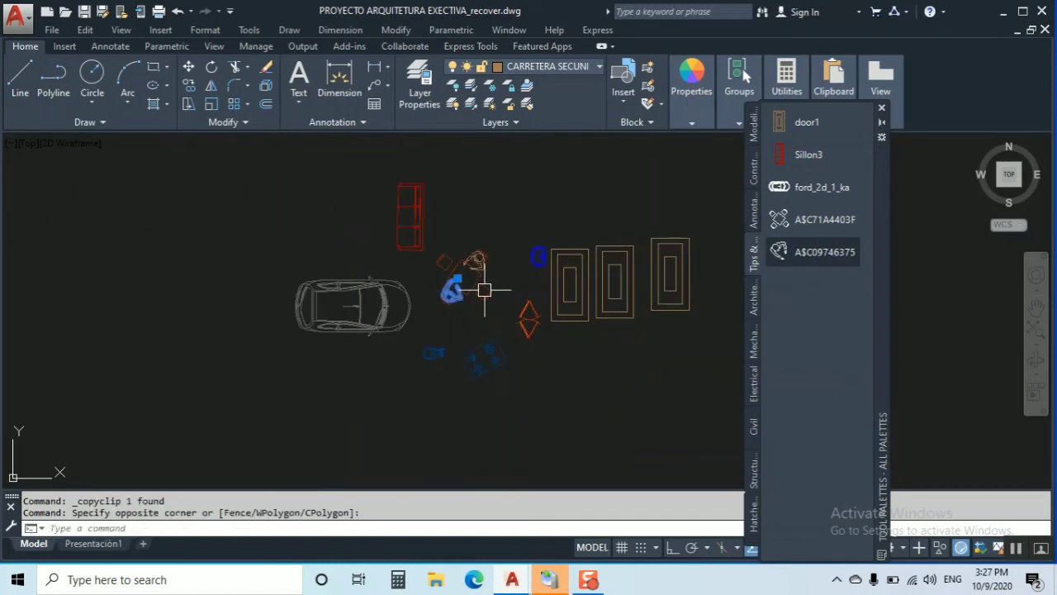
key(Escape)
scroll(578, 302, down, 4)
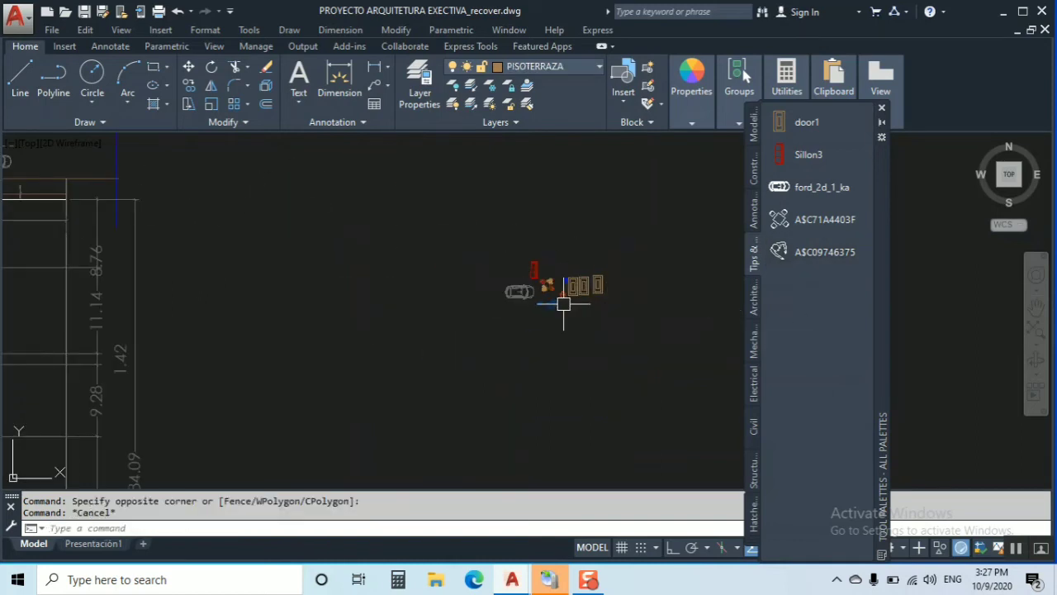
scroll(567, 314, up, 5)
scroll(397, 262, down, 4)
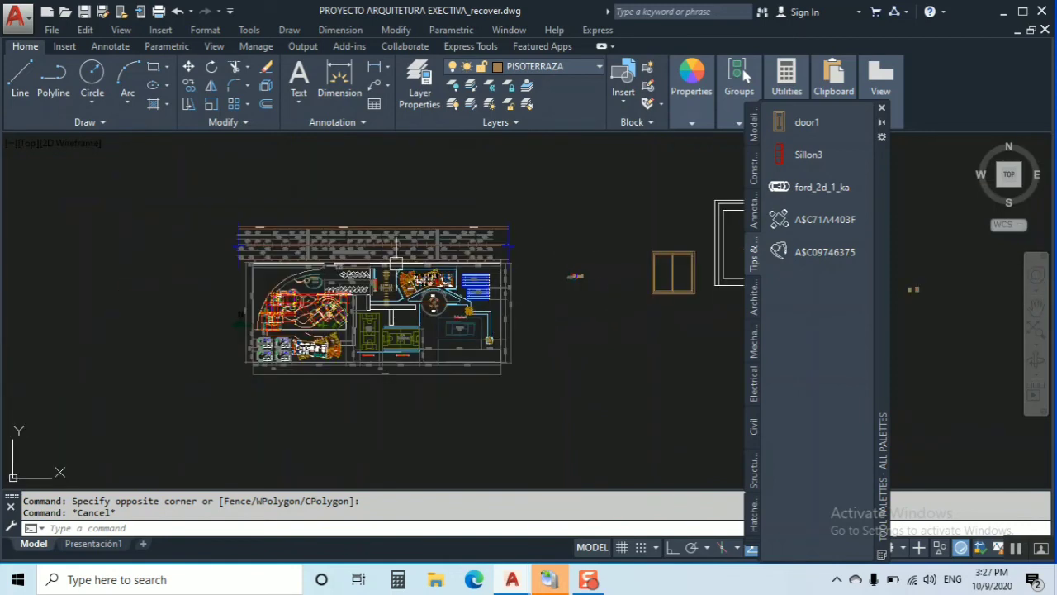
scroll(393, 258, up, 2)
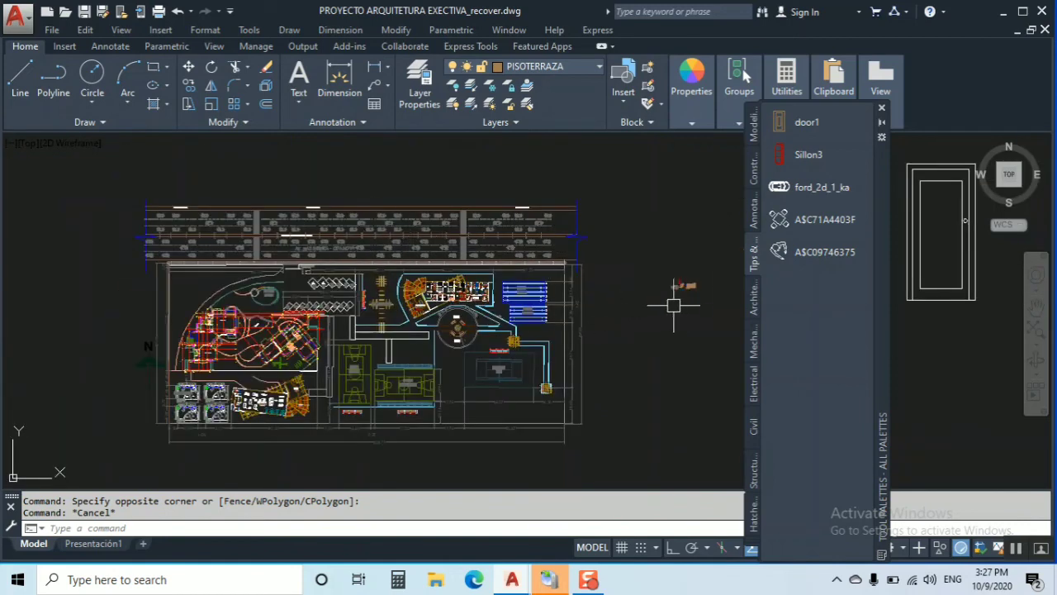
scroll(698, 296, up, 2)
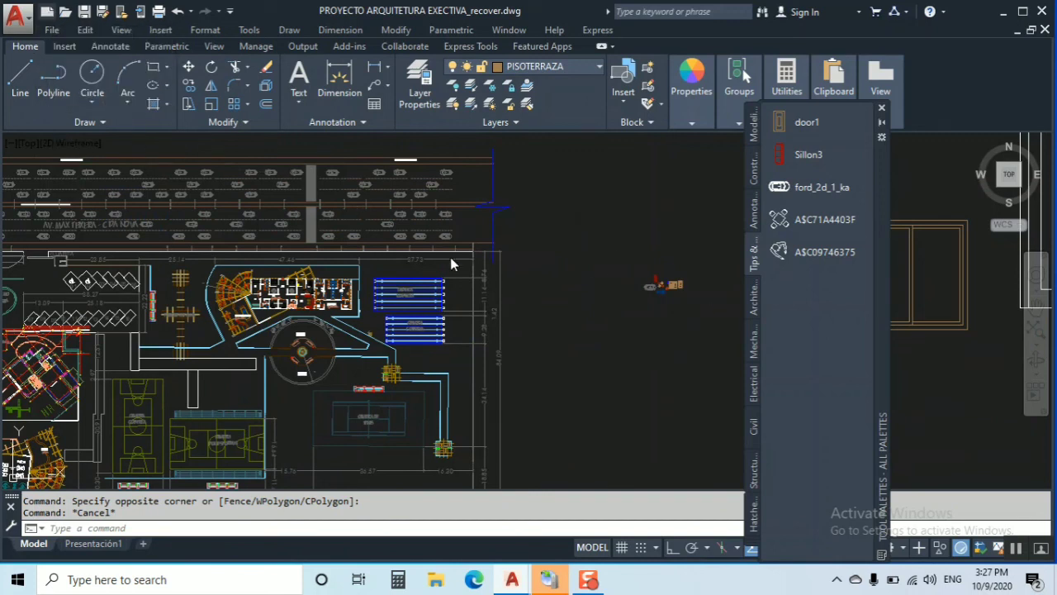
key(ctrl+n)
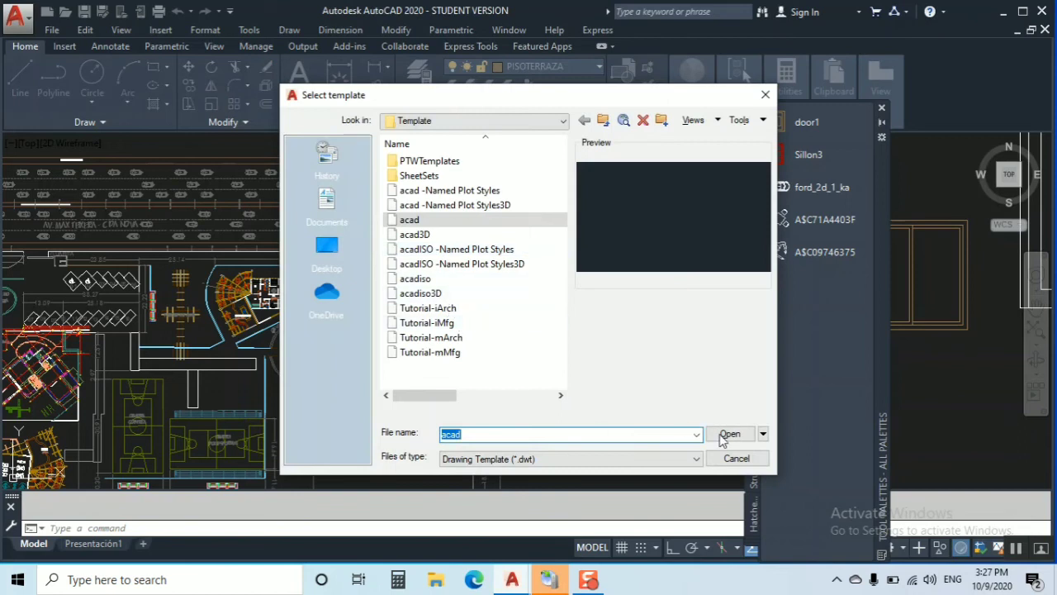
Step: Create Drawing3 from the acad template and close the Tool Palettes window
click(743, 436)
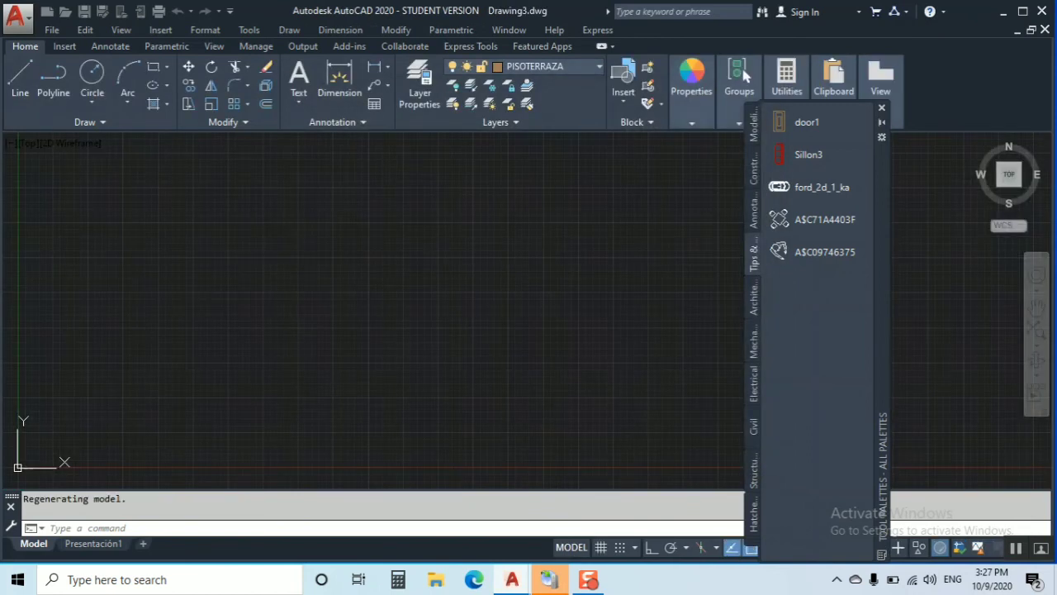
click(888, 114)
click(709, 216)
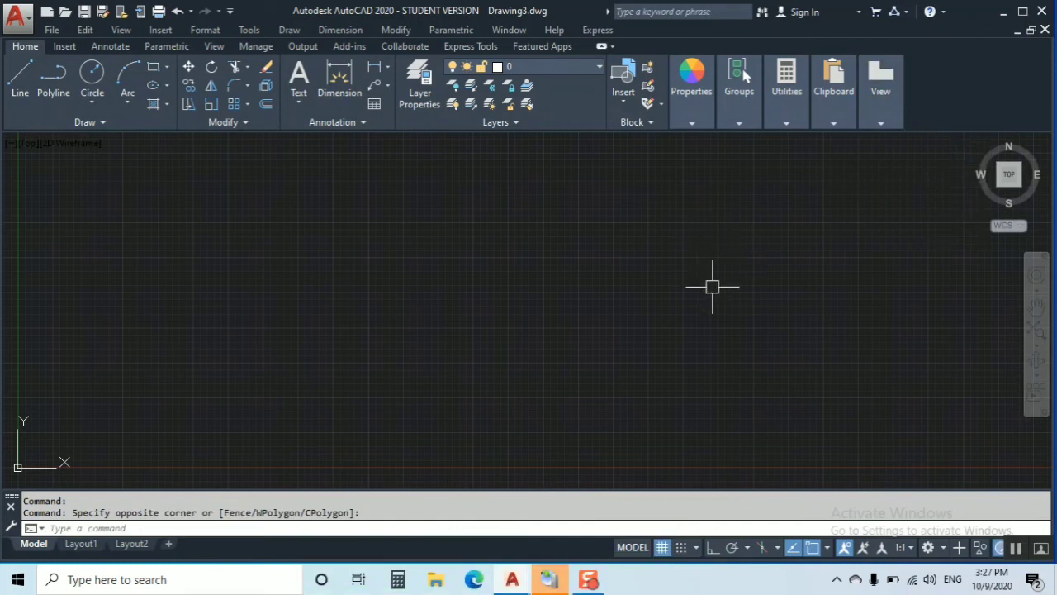
Step: Reopen the Tool Palettes with Ctrl+3 and bring up the Tips & Tricks palette
key(ctrl+3)
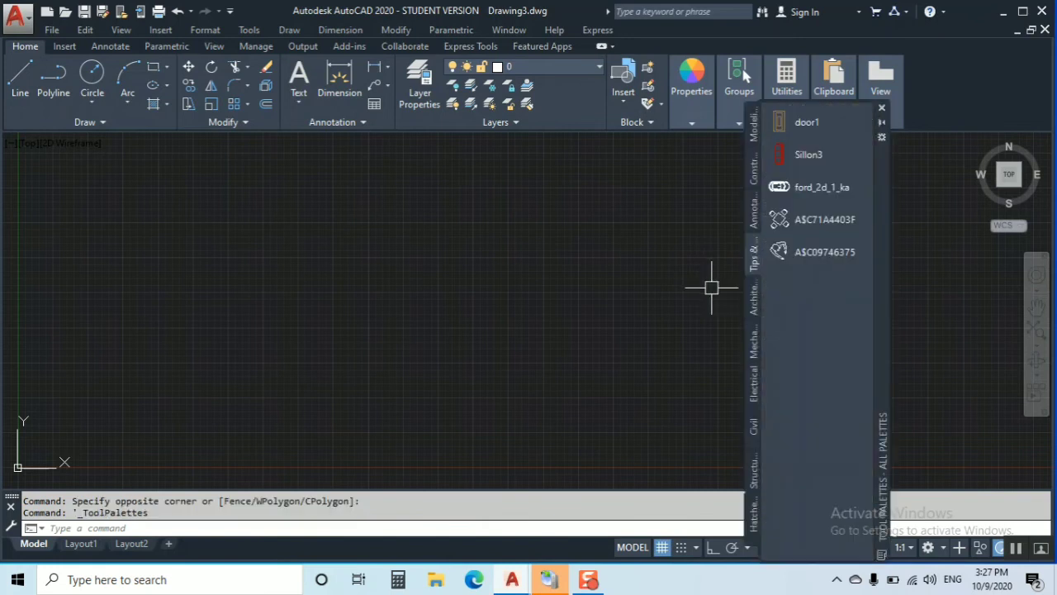
click(753, 213)
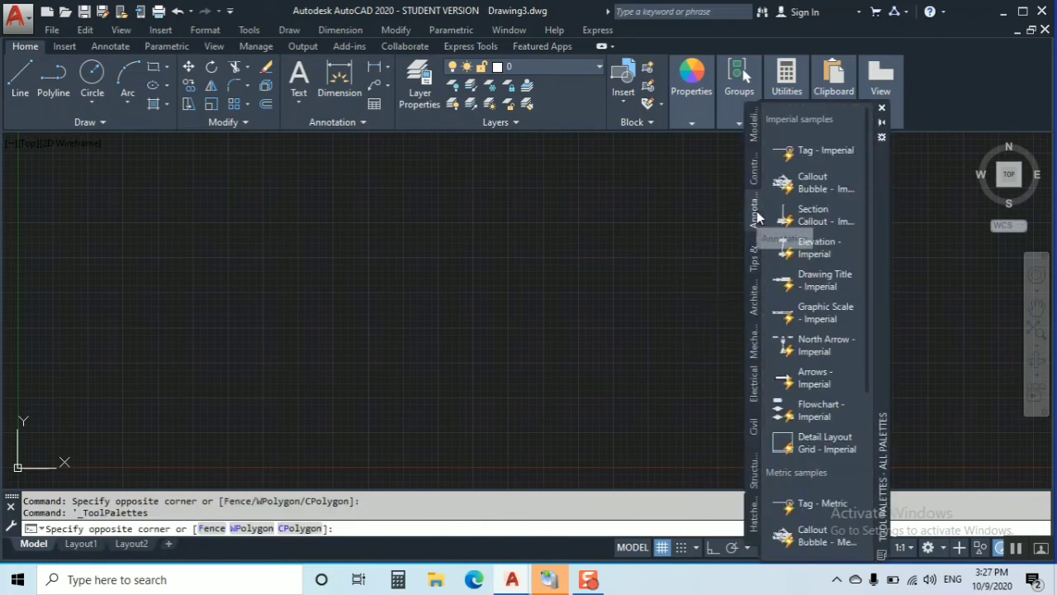
click(752, 176)
click(753, 251)
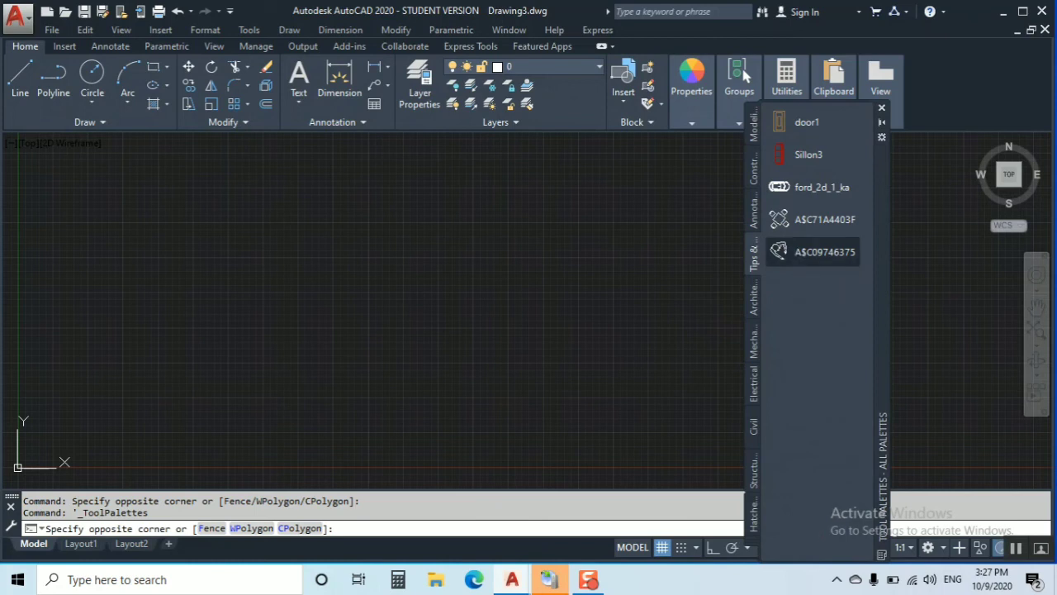
Step: Pick the A$C09746375 seated person tool and place it in the new drawing
click(814, 252)
click(540, 257)
scroll(540, 248, up, 2)
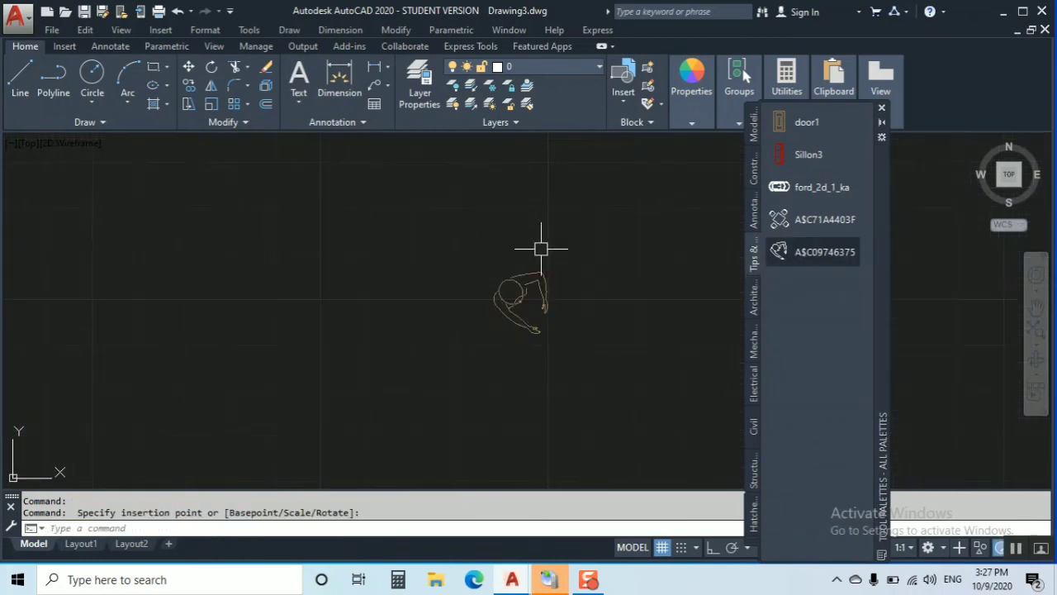
scroll(542, 281, up, 4)
scroll(528, 289, down, 3)
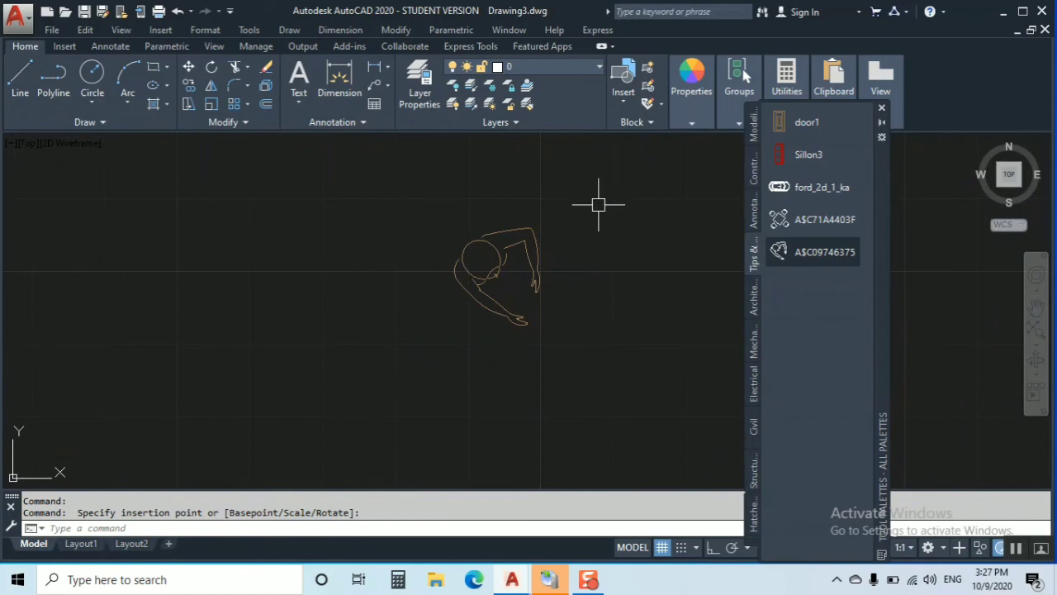